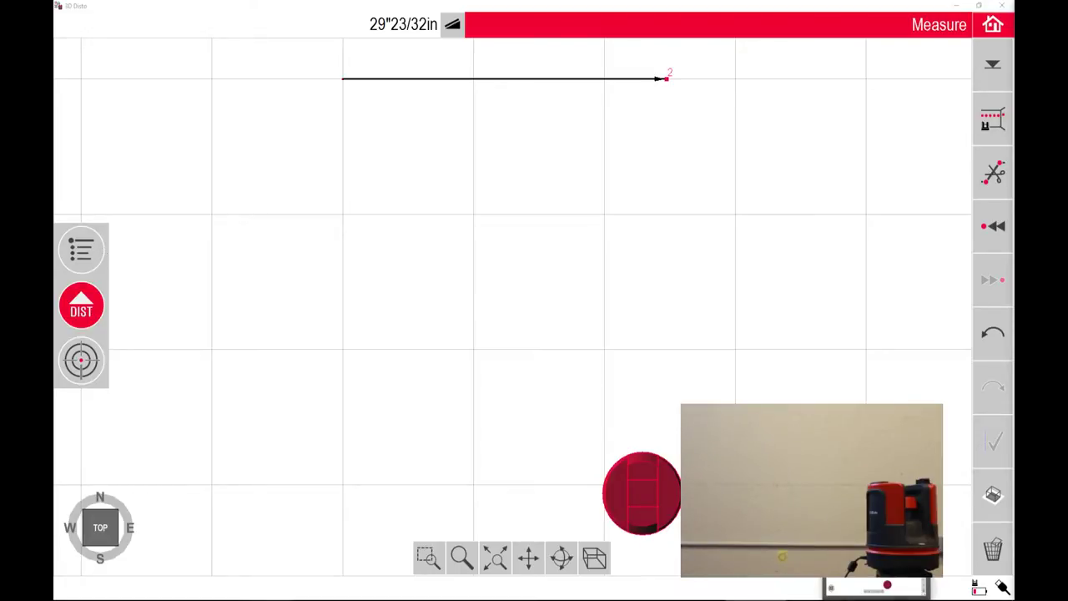
Switch to the Relocation PDF in Adobe Reader, showing slide 1 of the indoor example.
{"action": "left_click", "coordinate": [202, 567]}
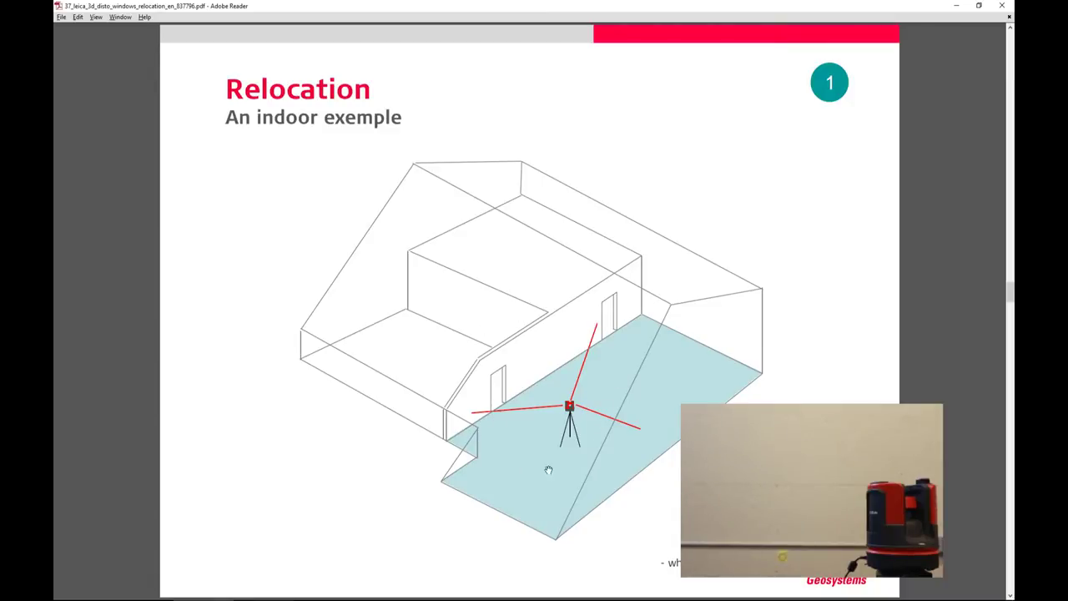
Advance the indoor relocation example from step 4 through step 10, where the relocated instrument measures secure points.
{"action": "scroll", "coordinate": [564, 457], "scroll_direction": "down", "scroll_amount": 1}
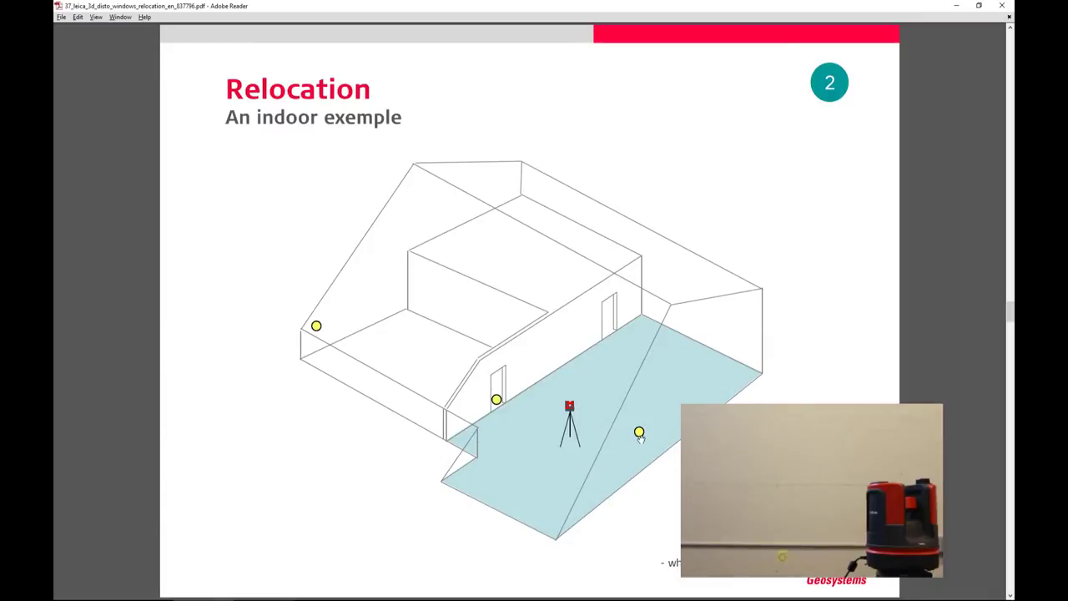
{"action": "scroll", "coordinate": [656, 458], "scroll_direction": "down", "scroll_amount": 1}
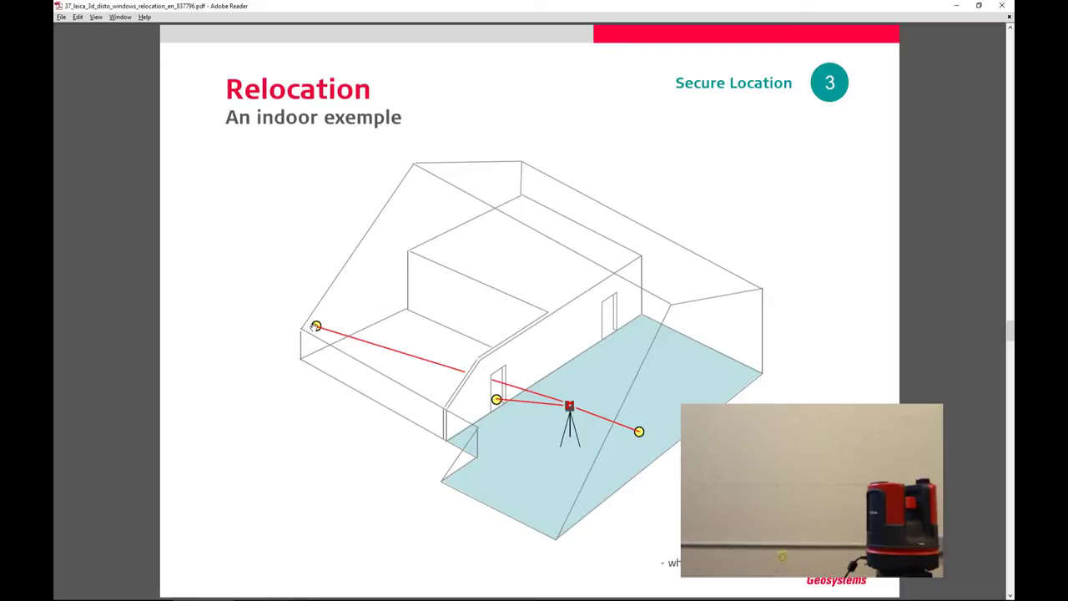
{"action": "left_click", "coordinate": [577, 406]}
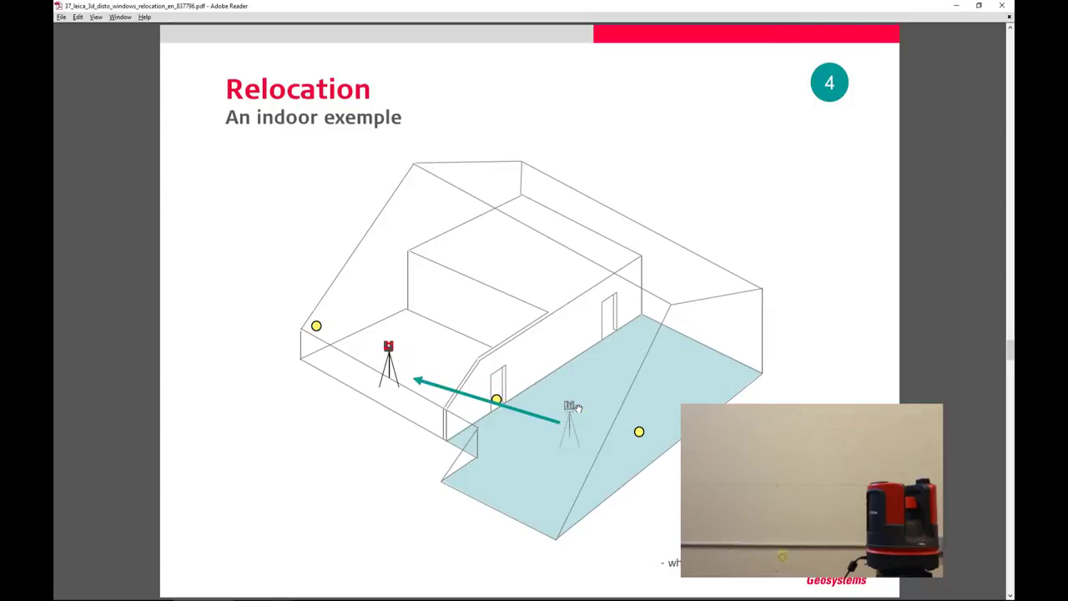
{"action": "left_click", "coordinate": [577, 407]}
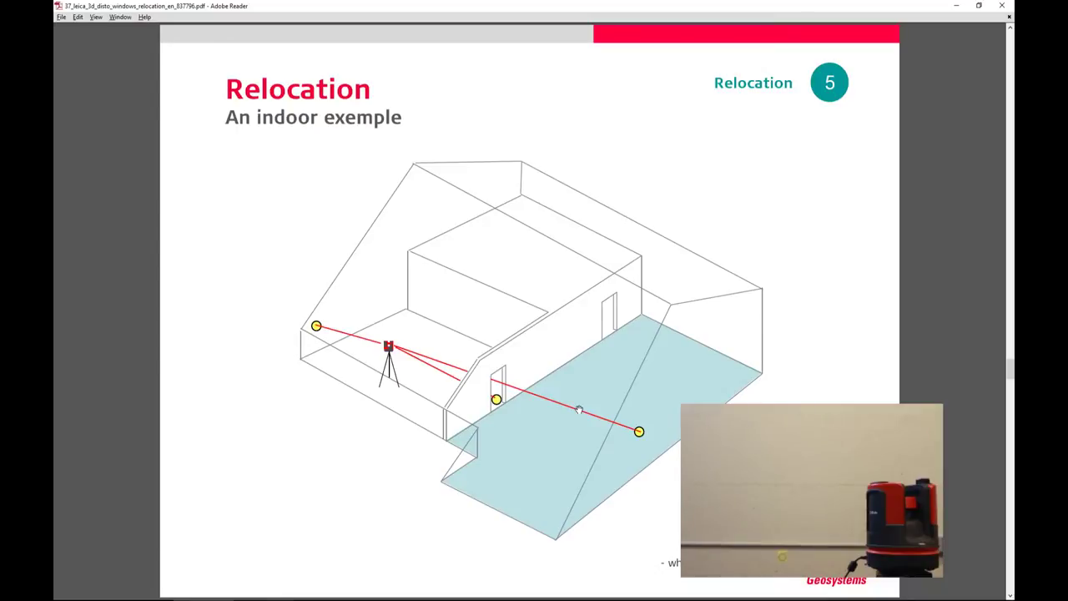
{"action": "left_click", "coordinate": [579, 410]}
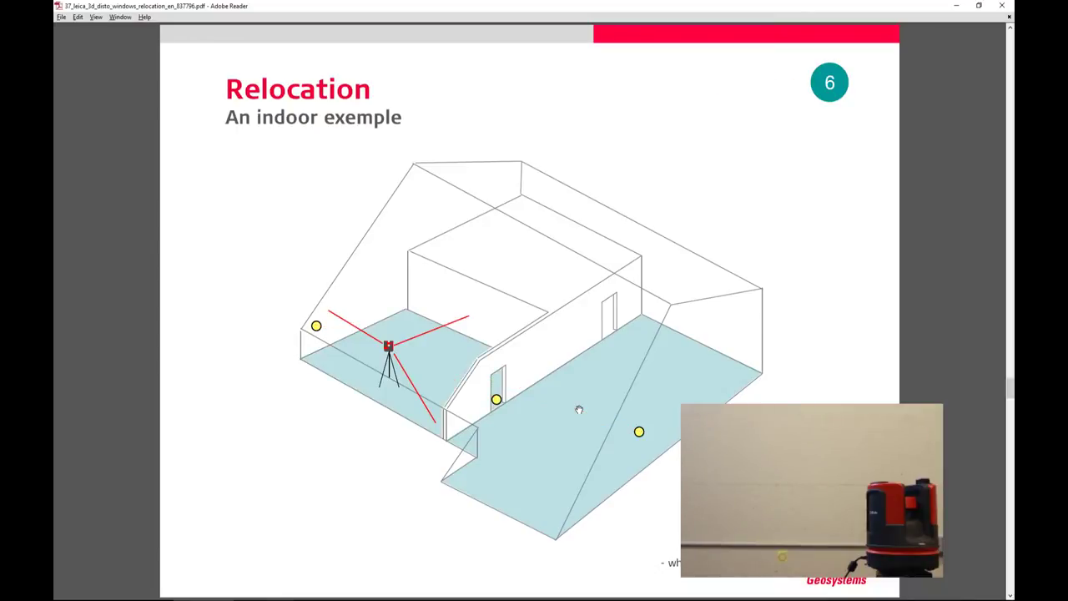
{"action": "left_click", "coordinate": [579, 410]}
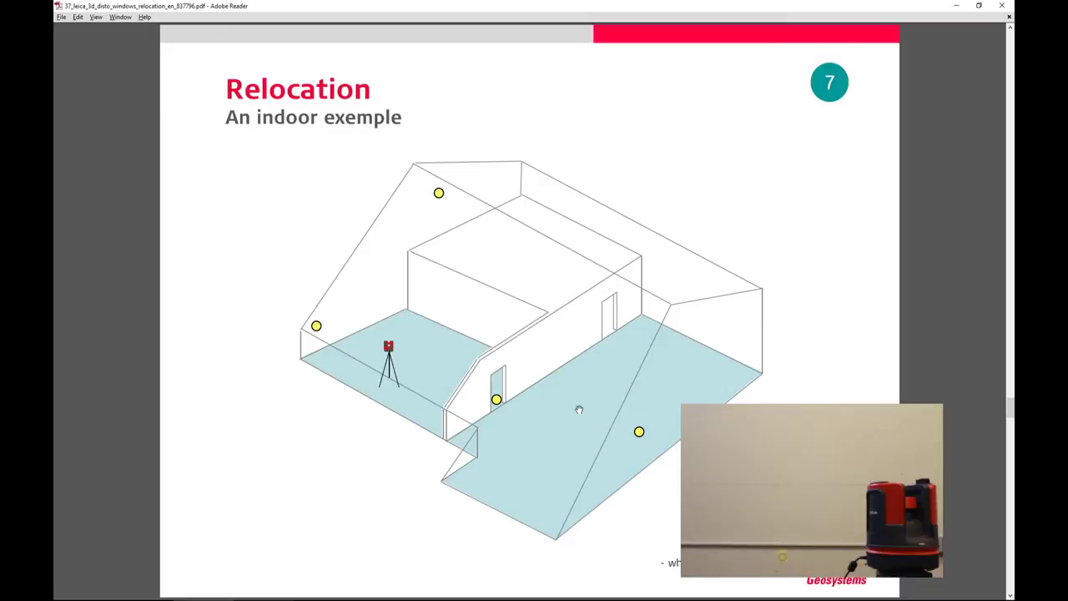
{"action": "left_click", "coordinate": [579, 410]}
{"action": "left_click", "coordinate": [579, 410]}
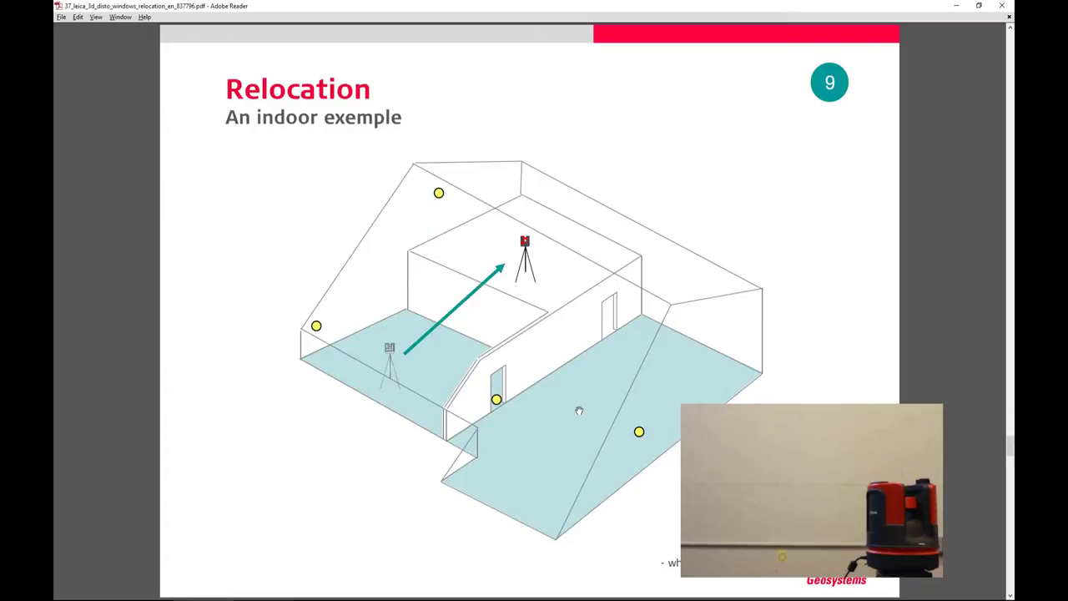
{"action": "left_click", "coordinate": [579, 410]}
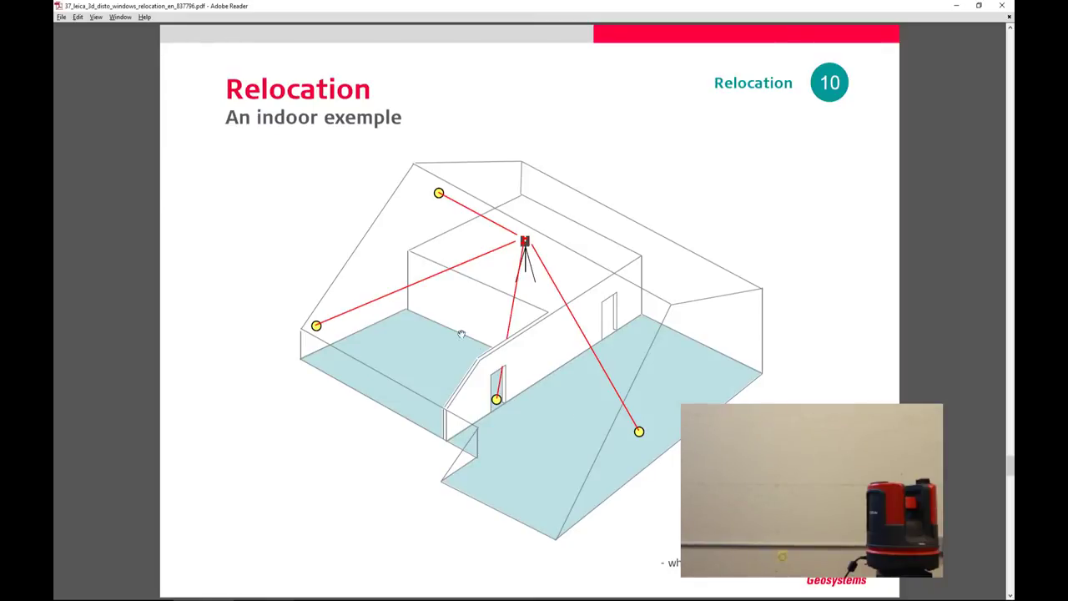
Move to slide 11, preview the 'How to get best results' slides, then return to slide 11.
{"action": "scroll", "coordinate": [555, 325], "scroll_direction": "down", "scroll_amount": 1}
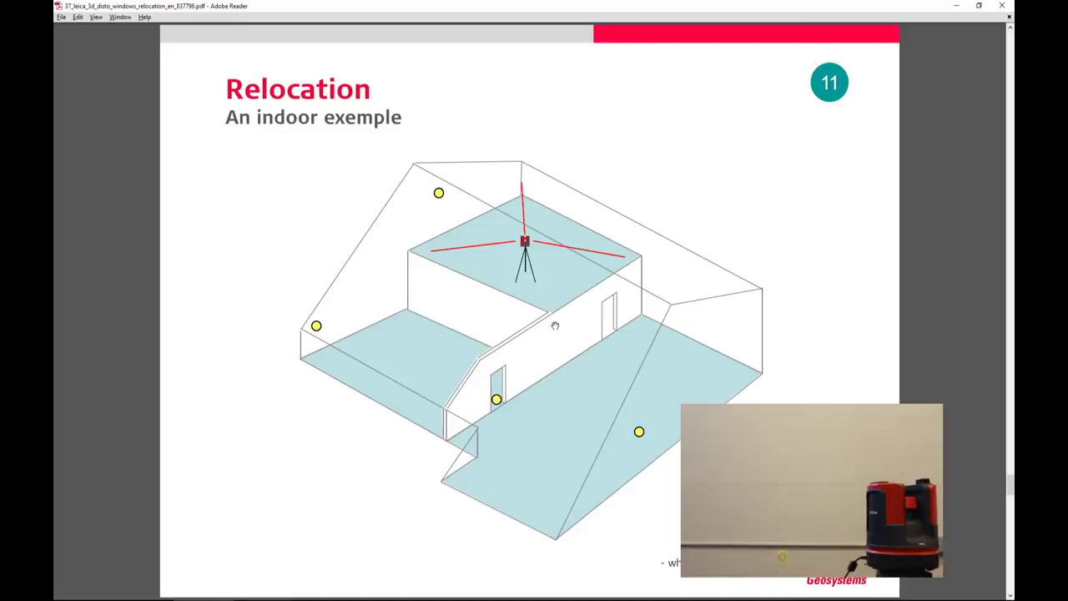
{"action": "scroll", "coordinate": [555, 325], "scroll_direction": "down", "scroll_amount": 1}
{"action": "scroll", "coordinate": [555, 325], "scroll_direction": "up", "scroll_amount": 1}
{"action": "scroll", "coordinate": [476, 298], "scroll_direction": "down", "scroll_amount": 1}
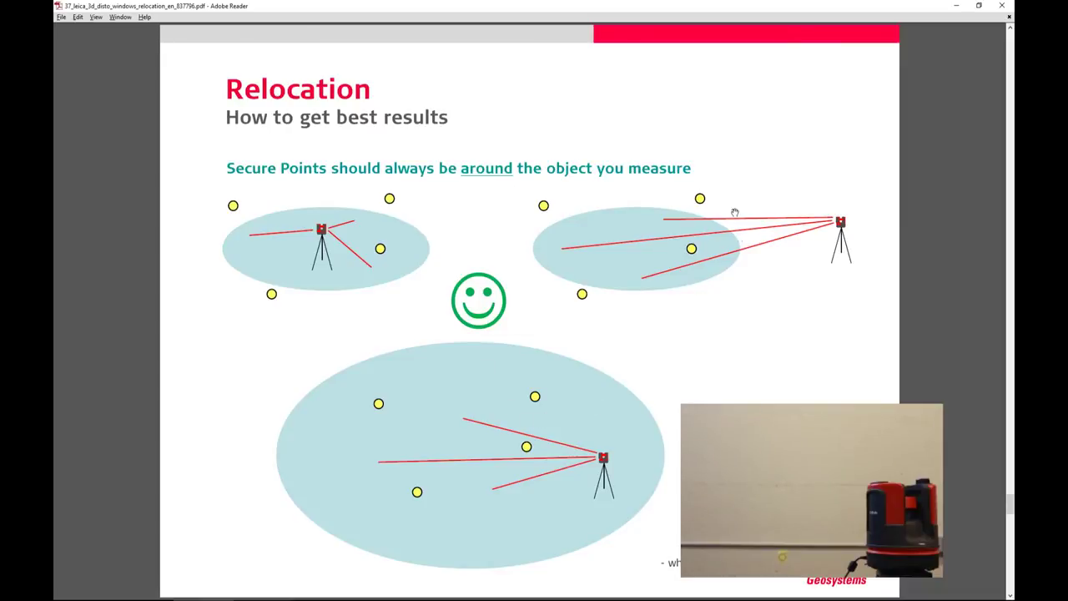
{"action": "scroll", "coordinate": [561, 306], "scroll_direction": "down", "scroll_amount": 1}
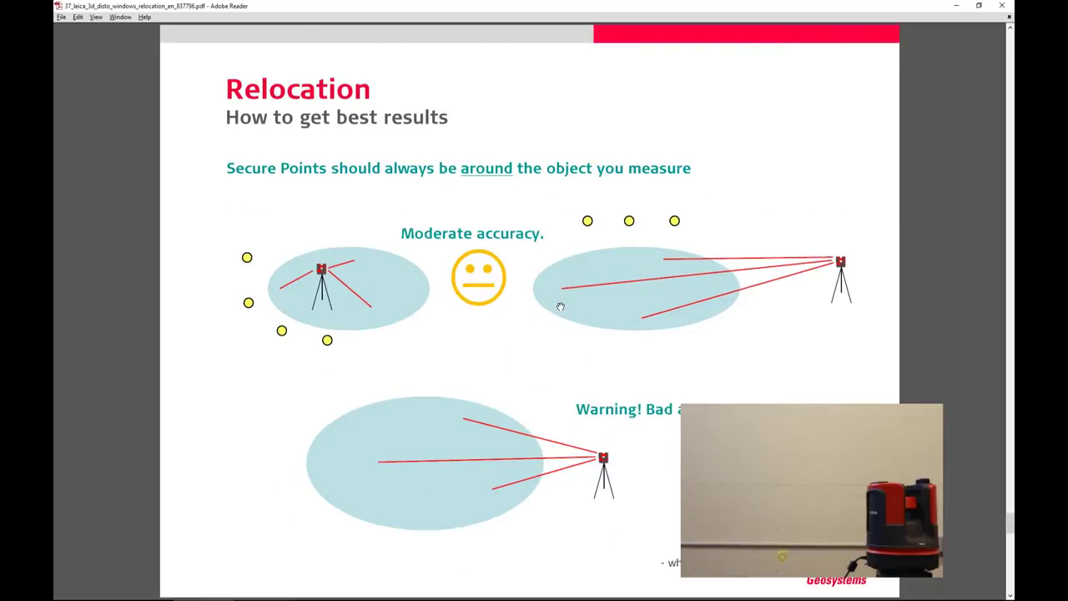
{"action": "scroll", "coordinate": [561, 307], "scroll_direction": "up", "scroll_amount": 1}
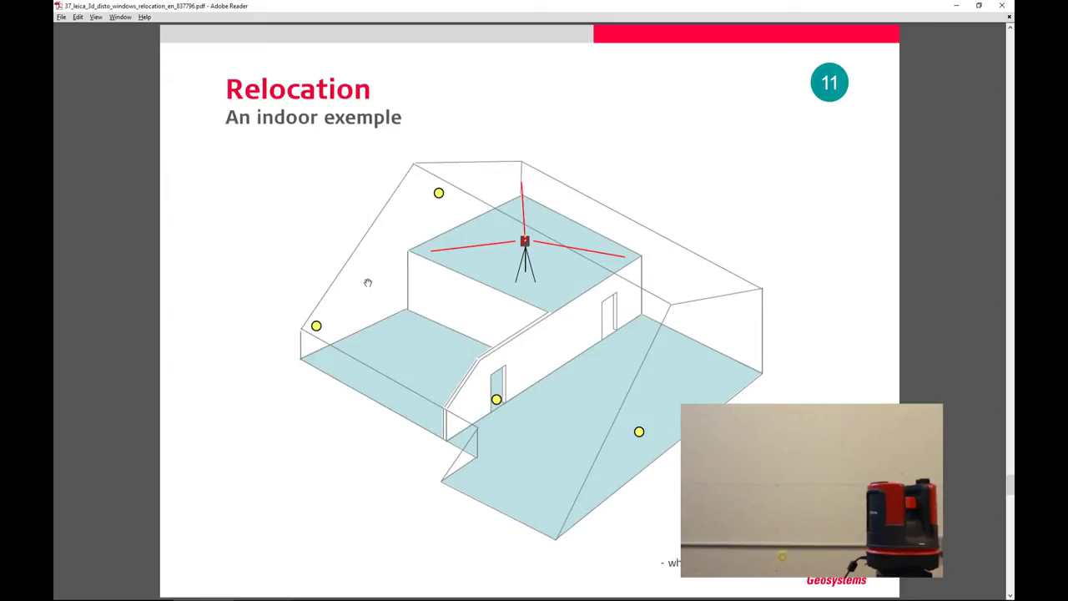
{"action": "mouse_move", "coordinate": [270, 496]}
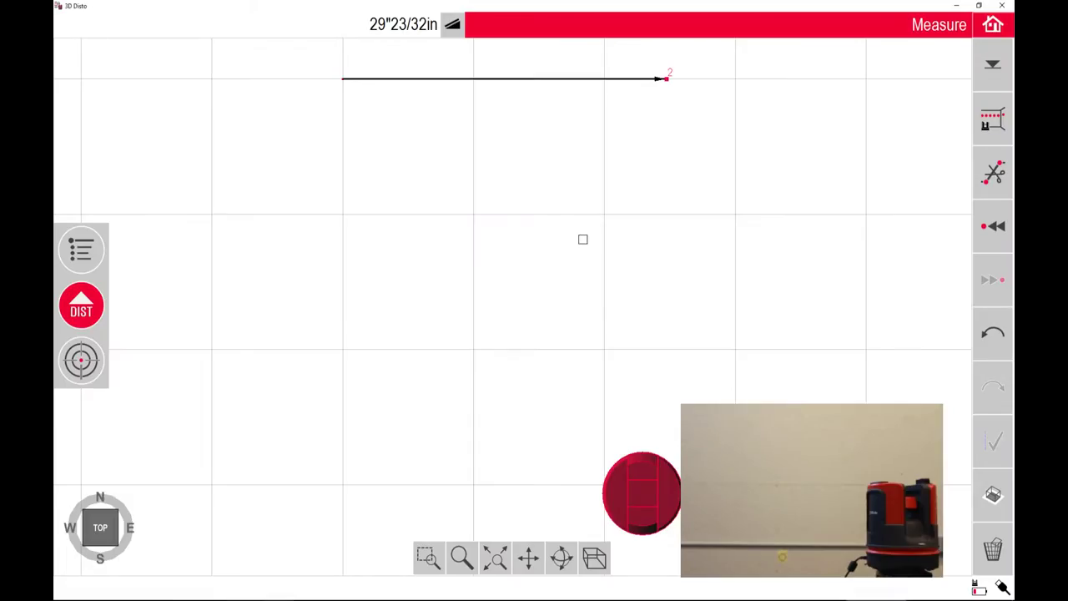
Launch Applications > Location > Secure Location from the main menu.
{"action": "left_click", "coordinate": [92, 257]}
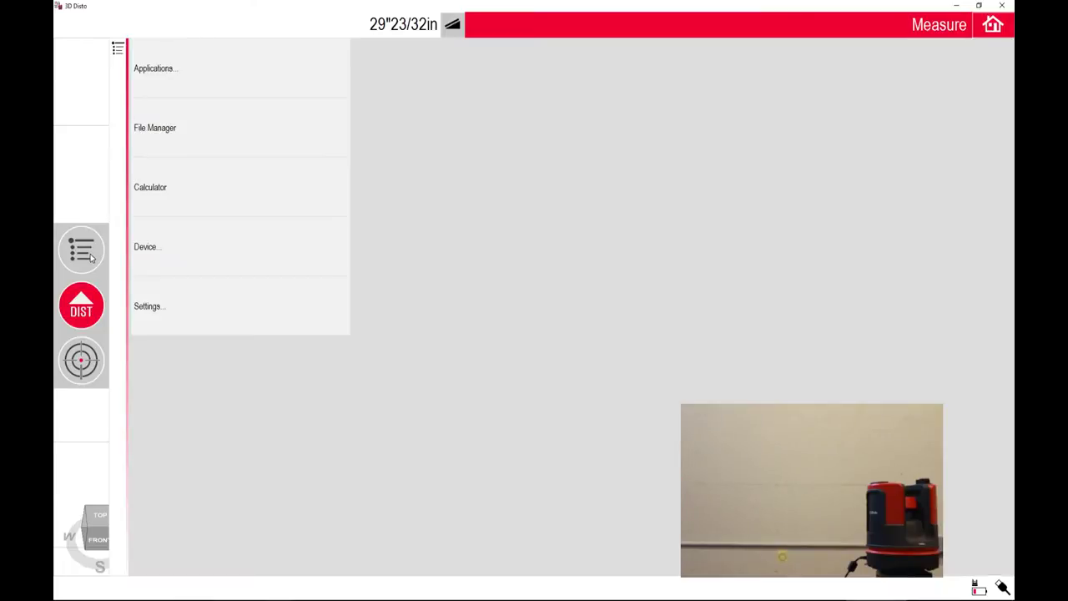
{"action": "left_click", "coordinate": [216, 79]}
{"action": "left_click", "coordinate": [430, 199]}
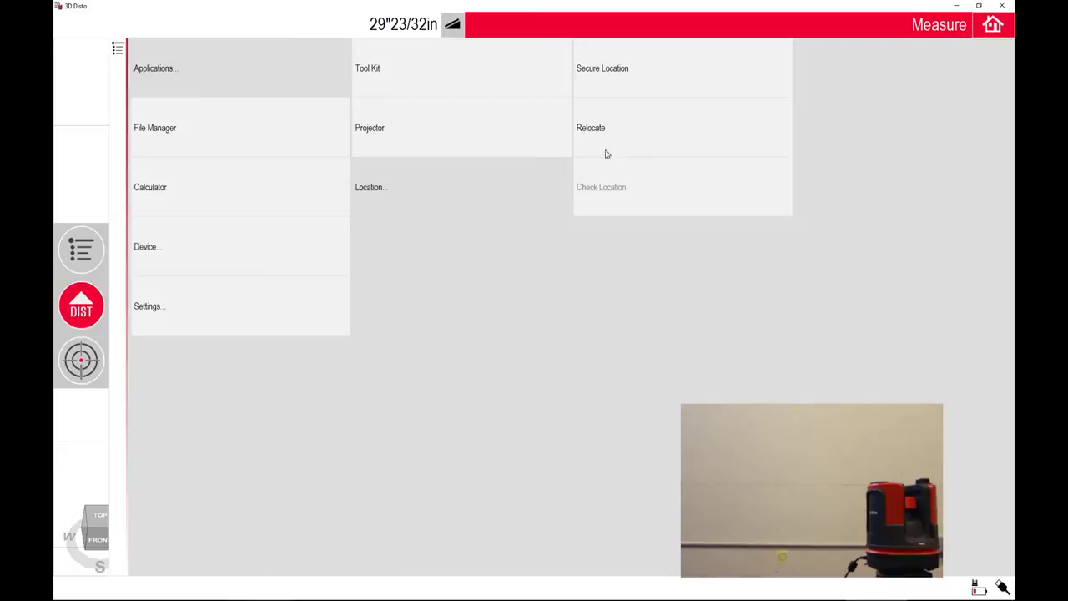
{"action": "left_click", "coordinate": [611, 72]}
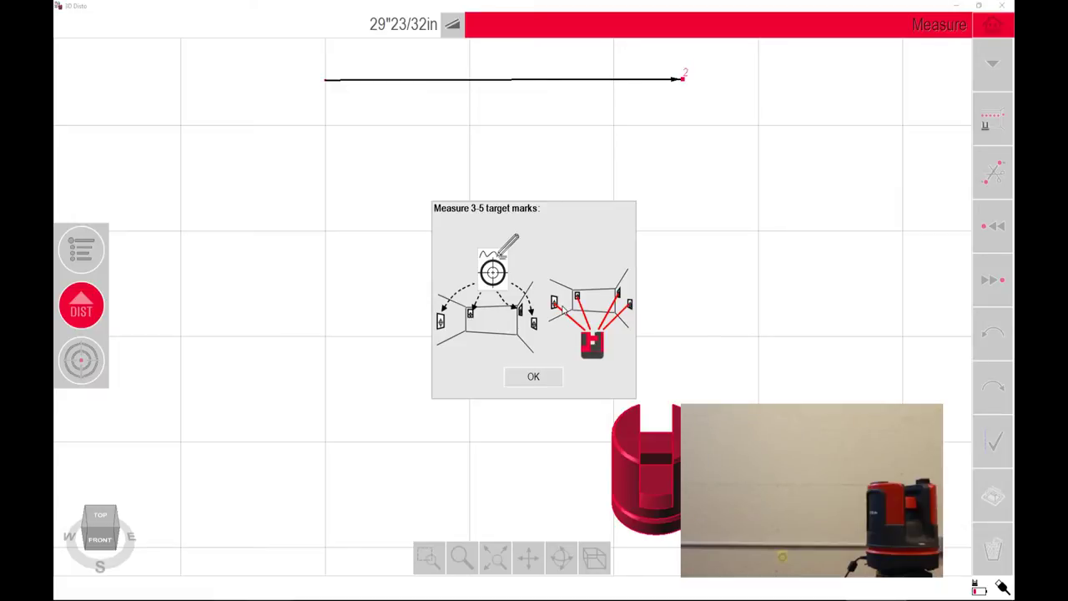
Acknowledge the target mark instructions, zoom in on the first wall target, aim at its centre and measure it.
{"action": "left_click", "coordinate": [533, 378]}
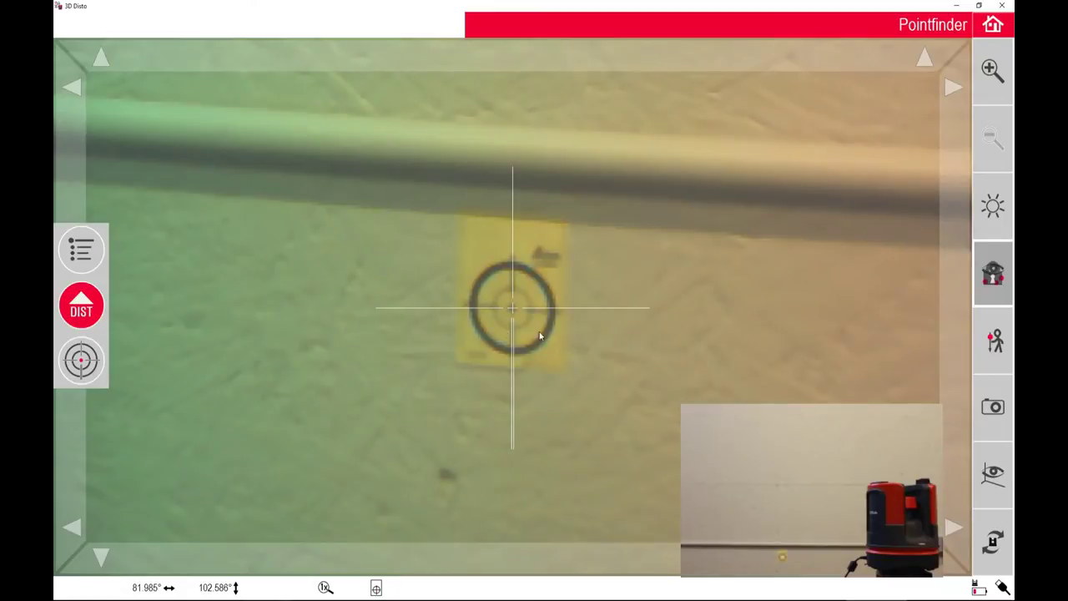
{"action": "left_click", "coordinate": [991, 71]}
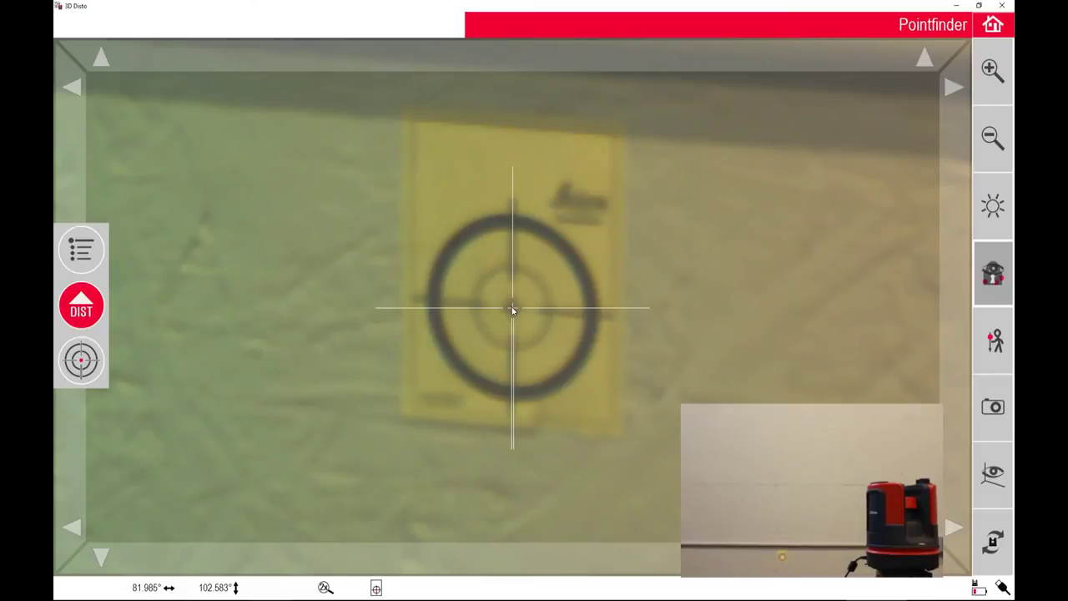
{"action": "left_click", "coordinate": [513, 310]}
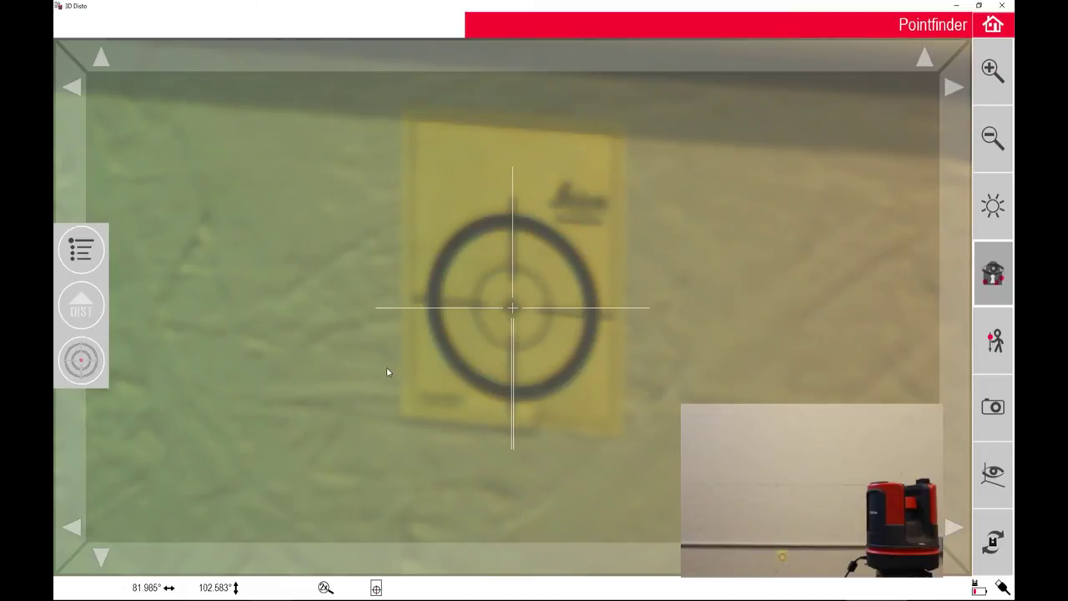
{"action": "left_click", "coordinate": [83, 314]}
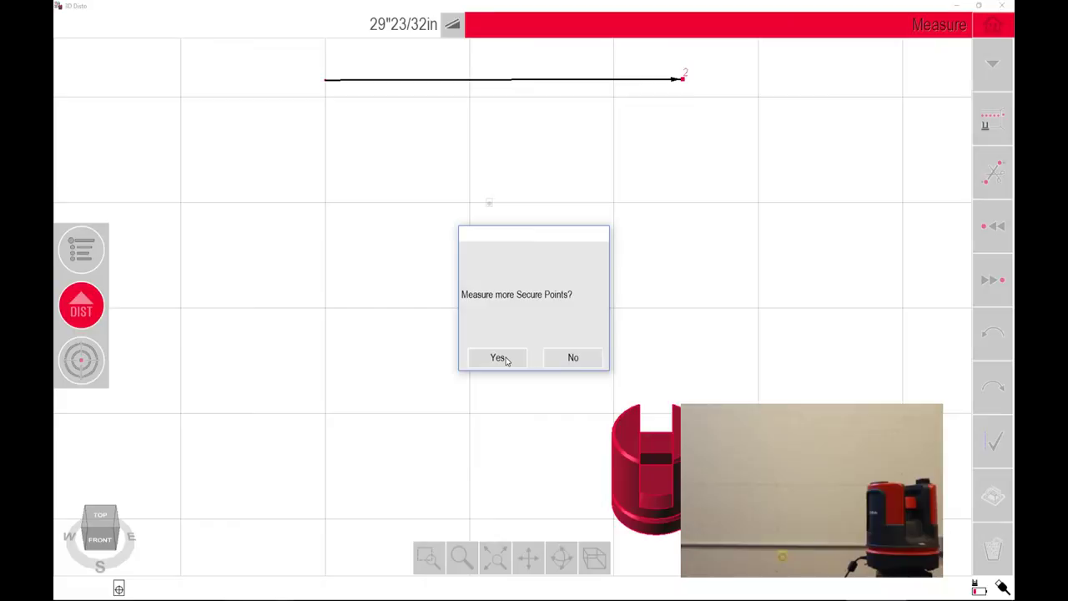
Choose to measure more Secure Points and turn the instrument toward the target by the window.
{"action": "left_click", "coordinate": [498, 357]}
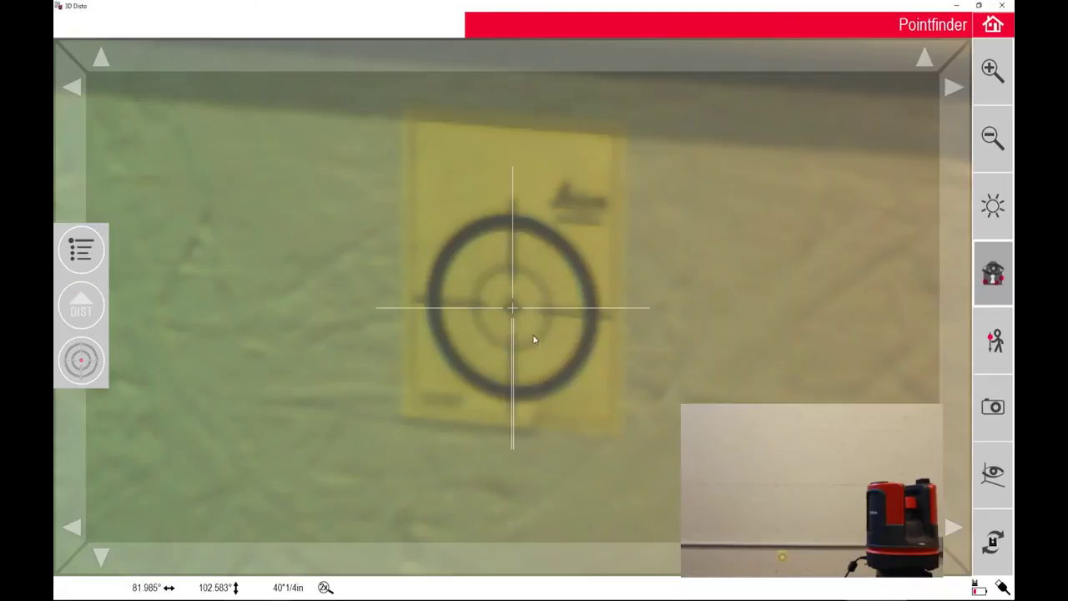
{"action": "left_click", "coordinate": [994, 139]}
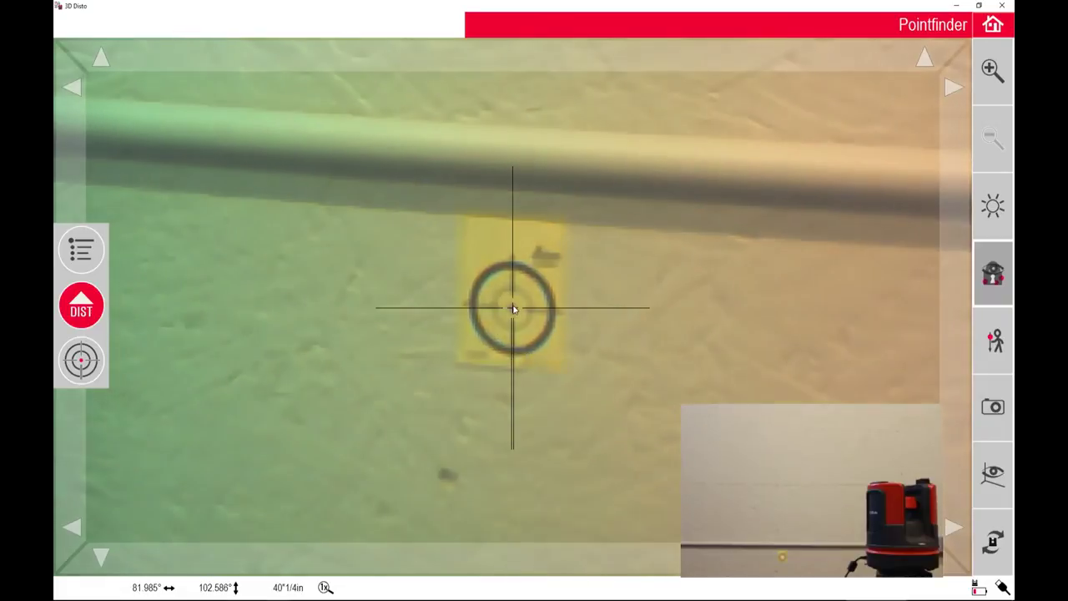
{"action": "left_click", "coordinate": [504, 285]}
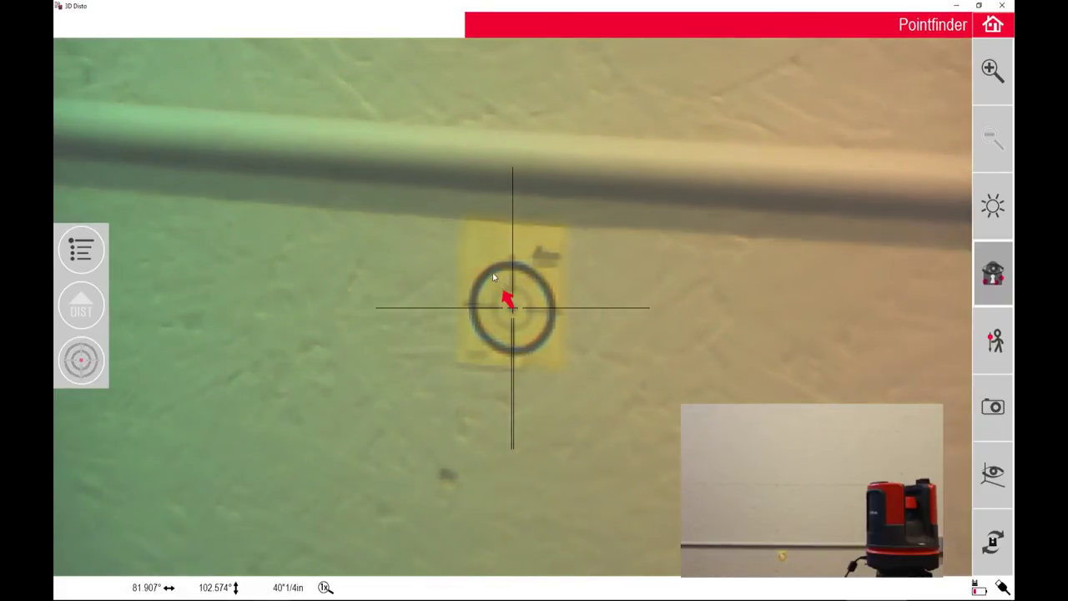
{"action": "left_click_drag", "start_coordinate": [494, 277], "coordinate": [474, 268]}
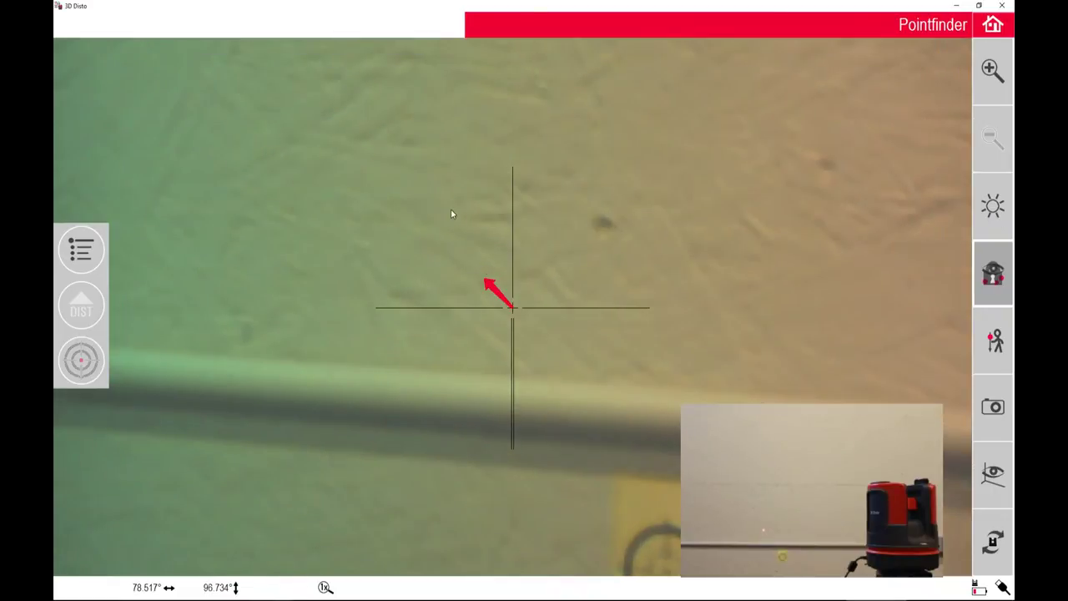
{"action": "left_click_drag", "start_coordinate": [451, 215], "coordinate": [439, 233]}
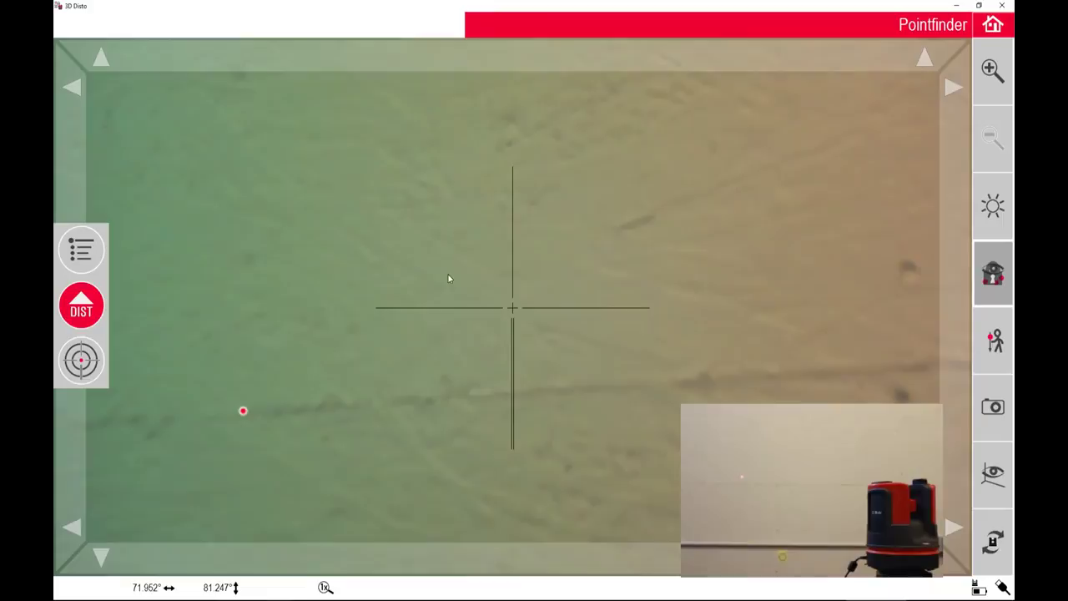
{"action": "mouse_move", "coordinate": [417, 278]}
{"action": "left_mouse_down"}
{"action": "mouse_move", "coordinate": [383, 274]}
{"action": "mouse_move", "coordinate": [391, 232]}
{"action": "mouse_move", "coordinate": [461, 223]}
{"action": "mouse_move", "coordinate": [449, 226]}
{"action": "left_mouse_up"}
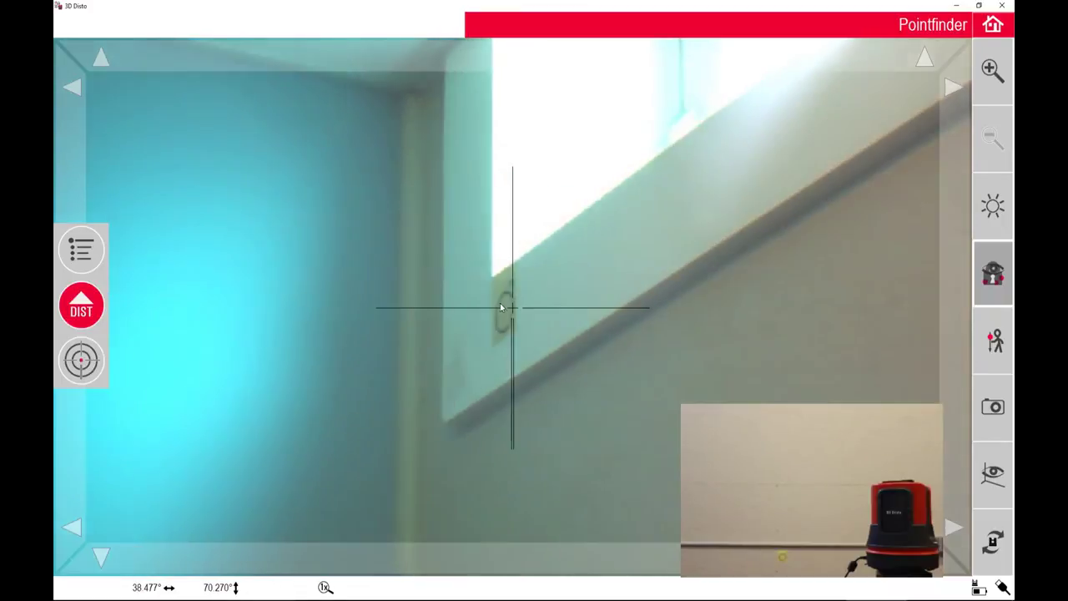
Zoom in, aim at the target ring's centre, measure it as a Secure Point, then continue.
{"action": "left_click", "coordinate": [509, 309]}
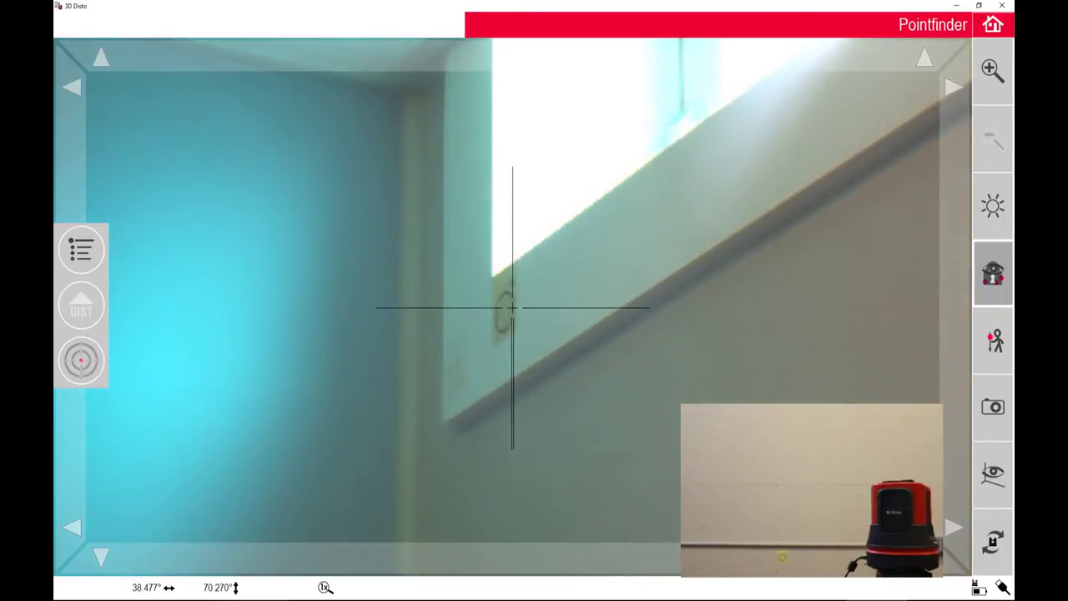
{"action": "left_click", "coordinate": [992, 70]}
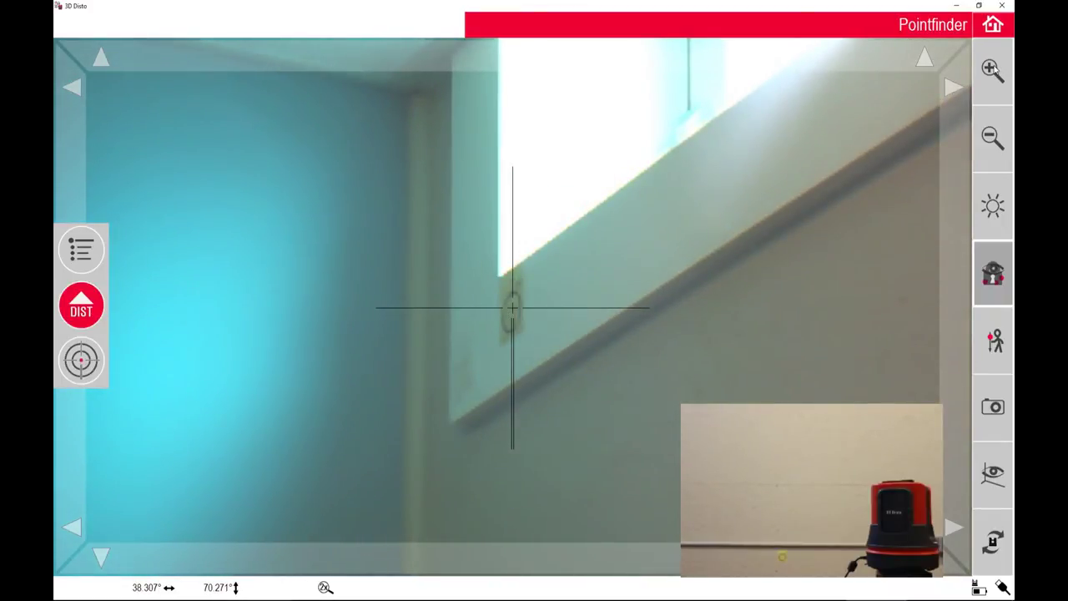
{"action": "left_click", "coordinate": [992, 71]}
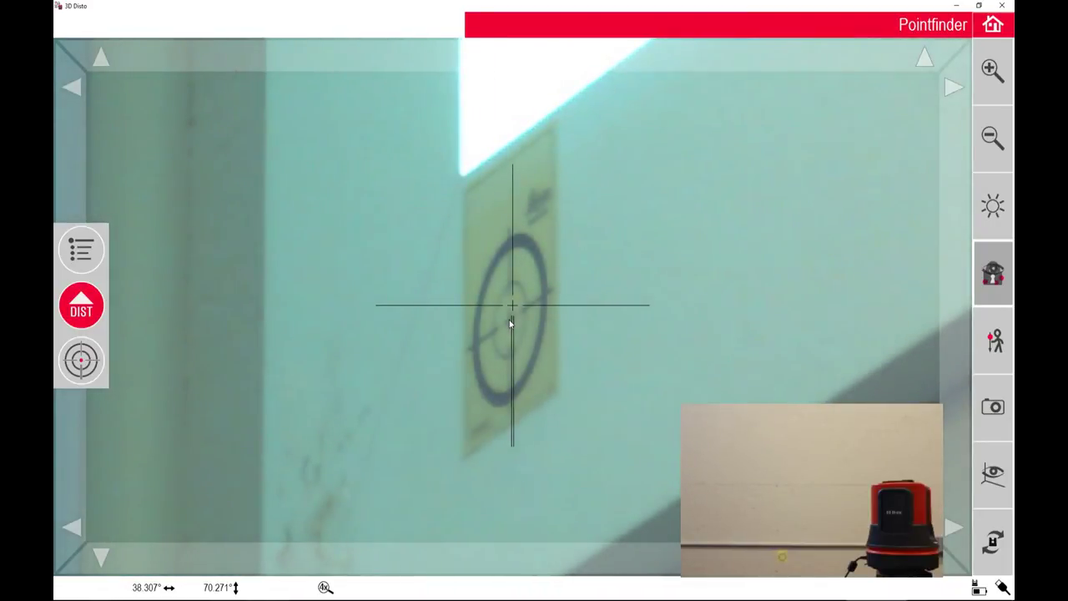
{"action": "left_click", "coordinate": [510, 323]}
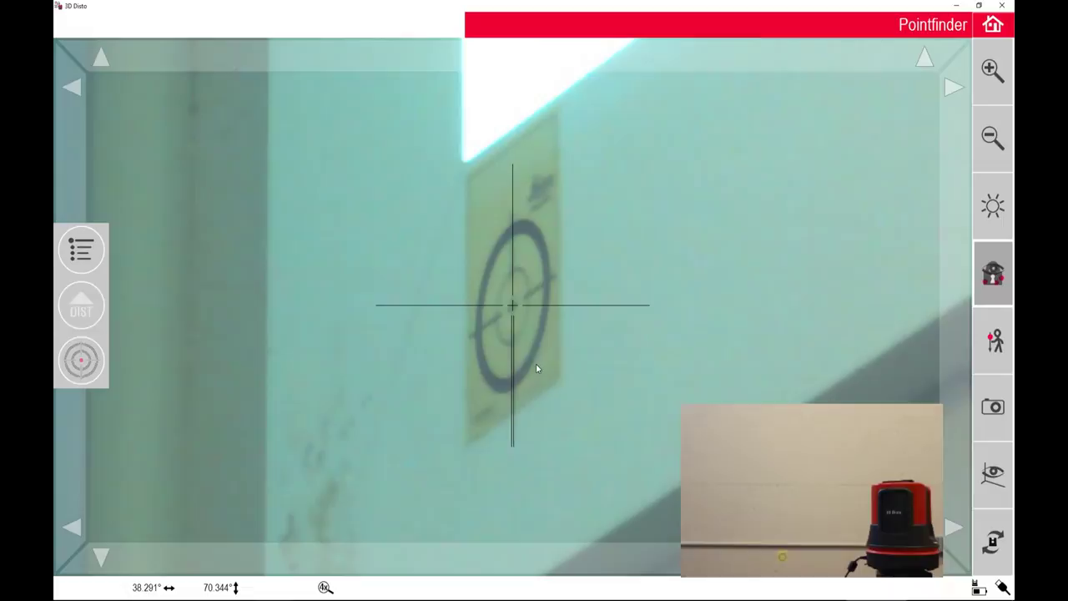
{"action": "left_click", "coordinate": [513, 306]}
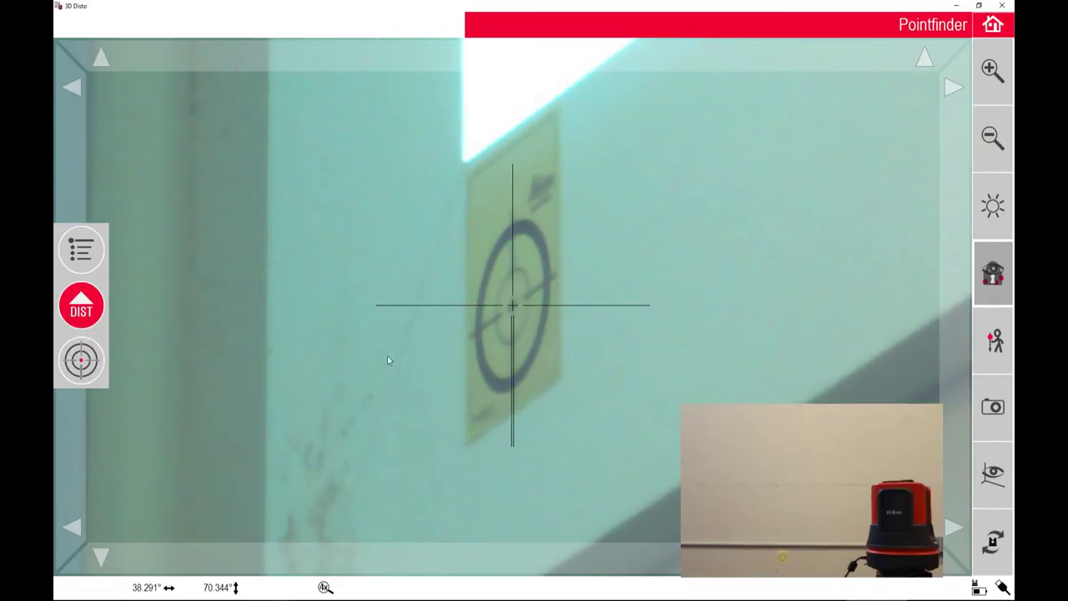
{"action": "left_click", "coordinate": [82, 308]}
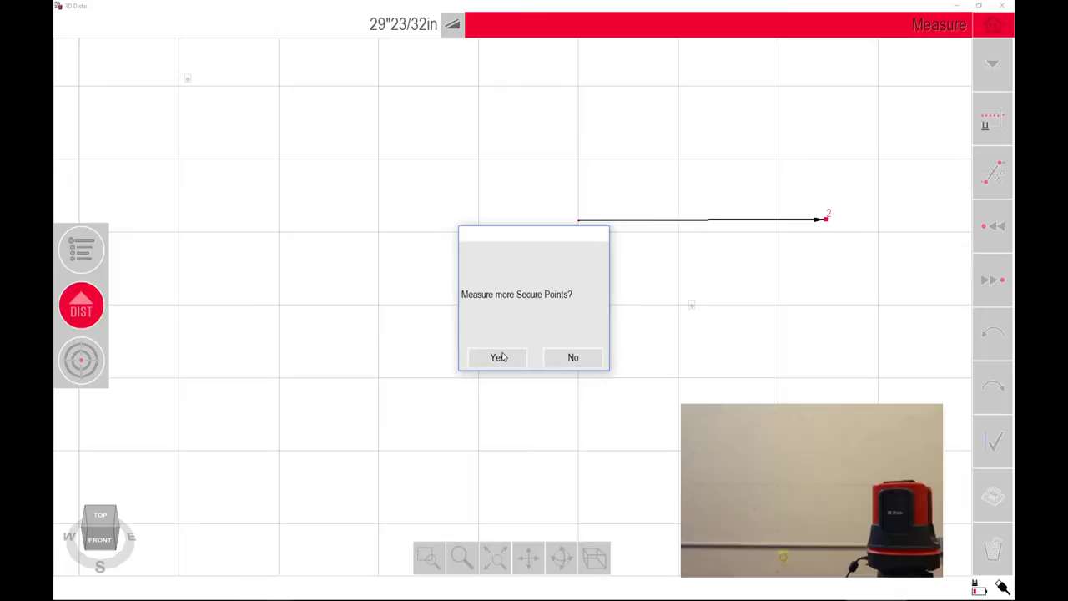
{"action": "left_click", "coordinate": [501, 357]}
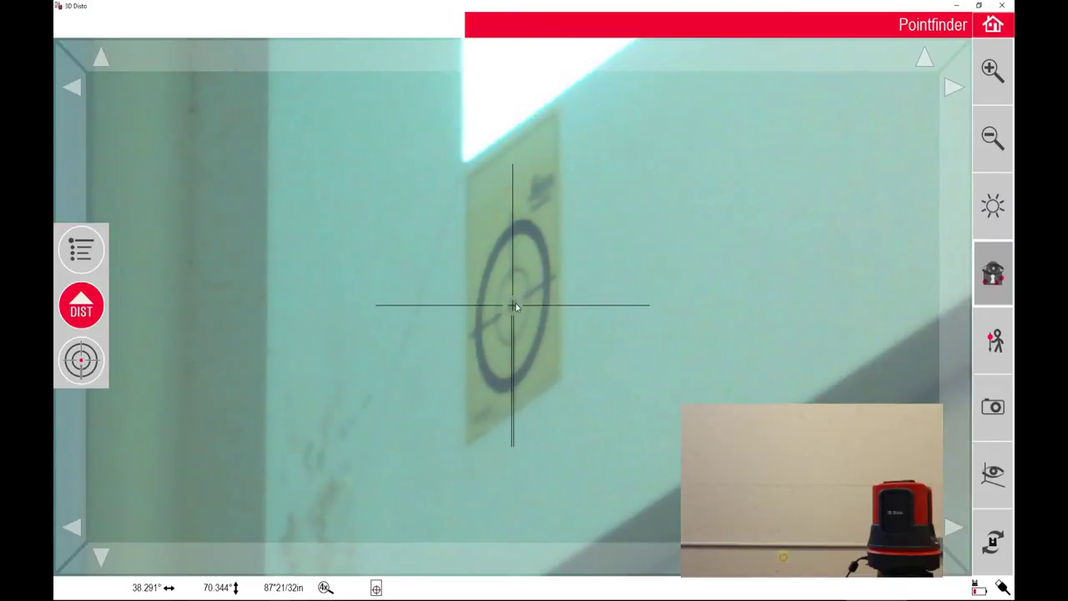
Turn left to the second wall target, centre the aim on it and switch on the laser dot.
{"action": "left_click", "coordinate": [494, 302]}
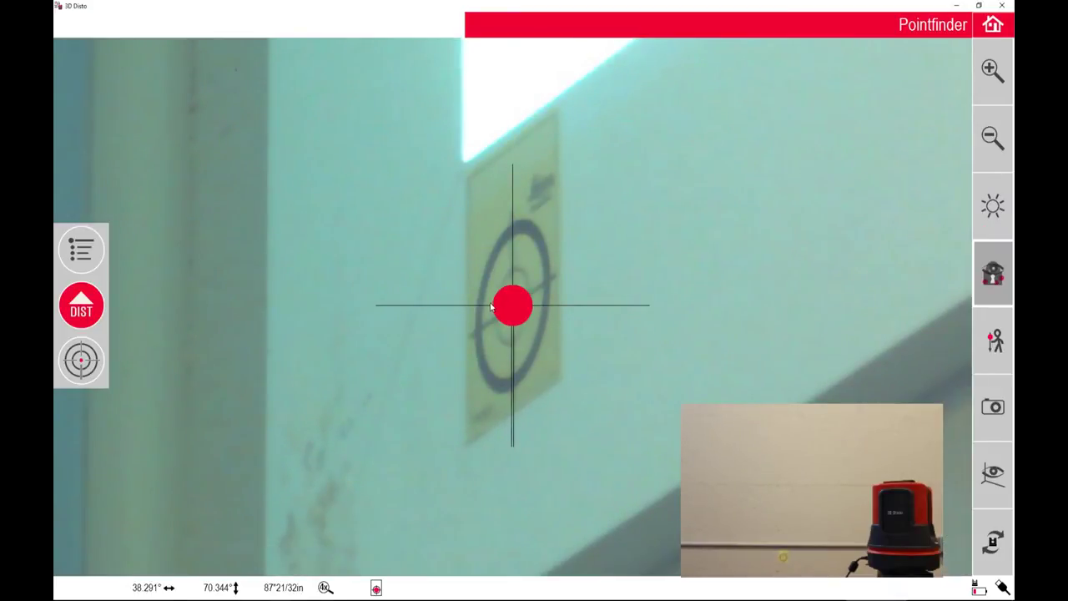
{"action": "left_click_drag", "start_coordinate": [486, 302], "coordinate": [467, 279]}
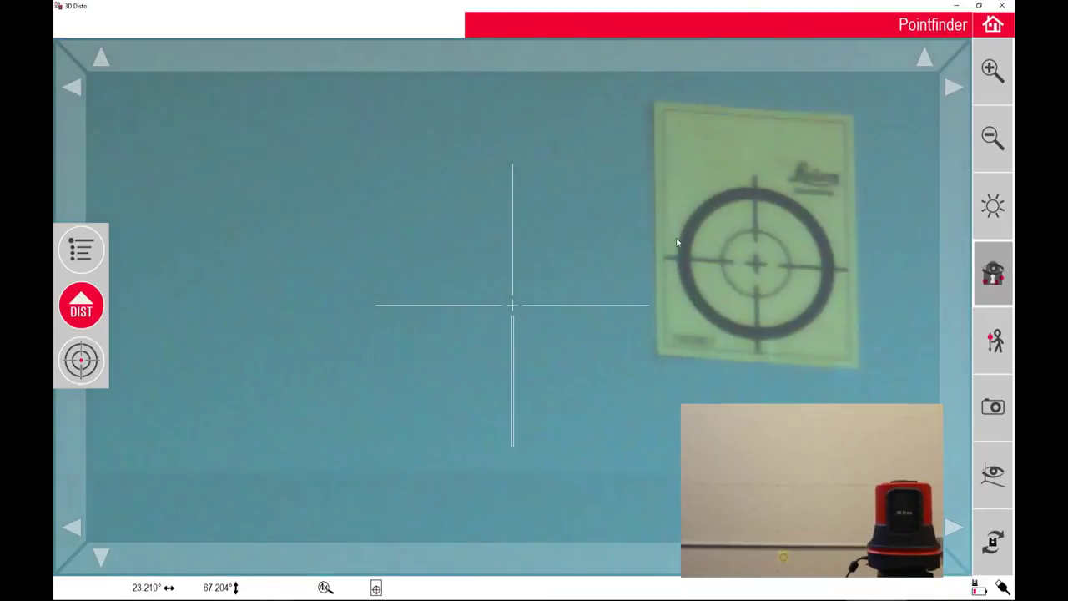
{"action": "left_click", "coordinate": [758, 263]}
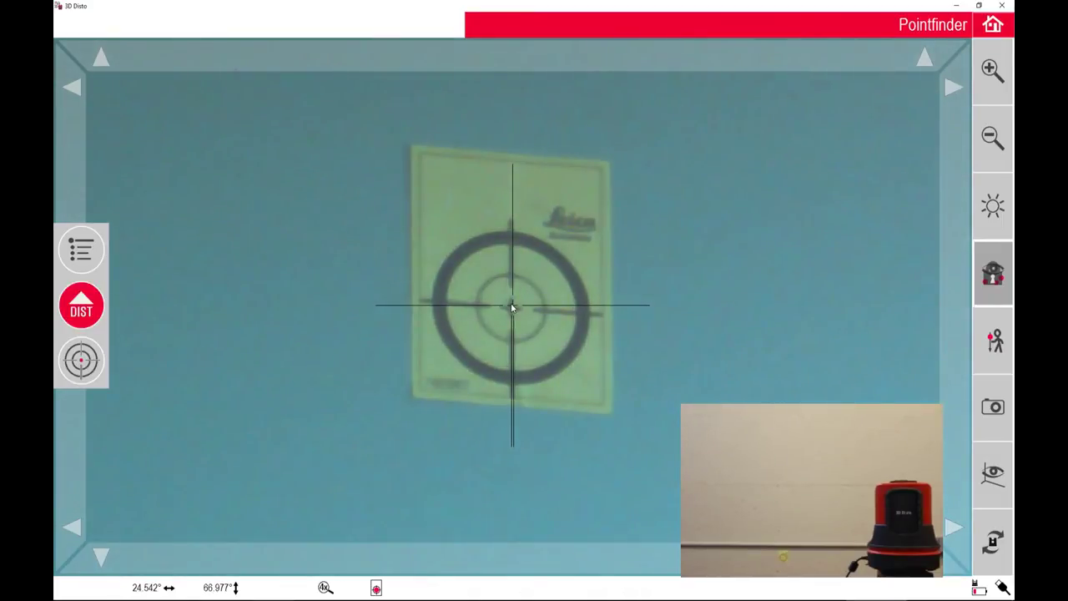
{"action": "left_click", "coordinate": [513, 309]}
{"action": "left_click", "coordinate": [513, 310]}
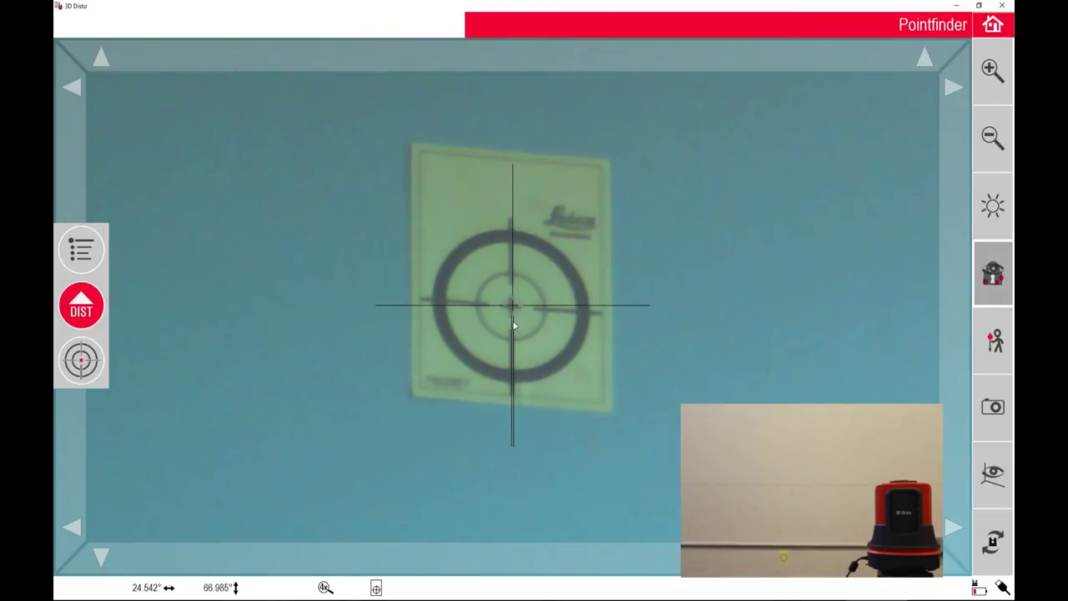
{"action": "left_click", "coordinate": [513, 325]}
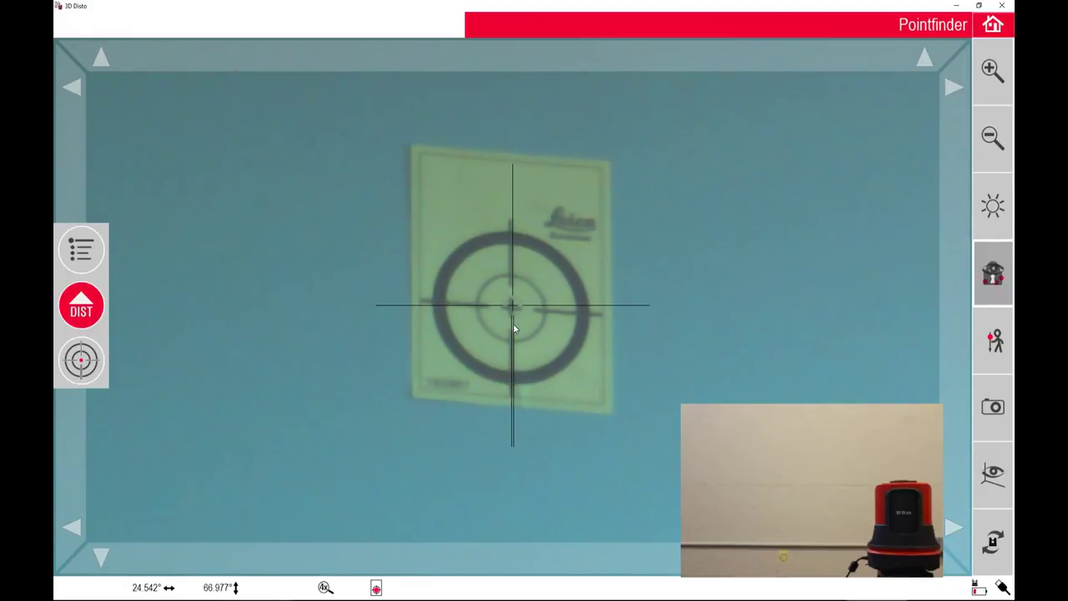
{"action": "left_click", "coordinate": [514, 327]}
Fine-adjust the aim on the target centre and measure it as a Secure Point (29"23/32in).
{"action": "left_click", "coordinate": [337, 395]}
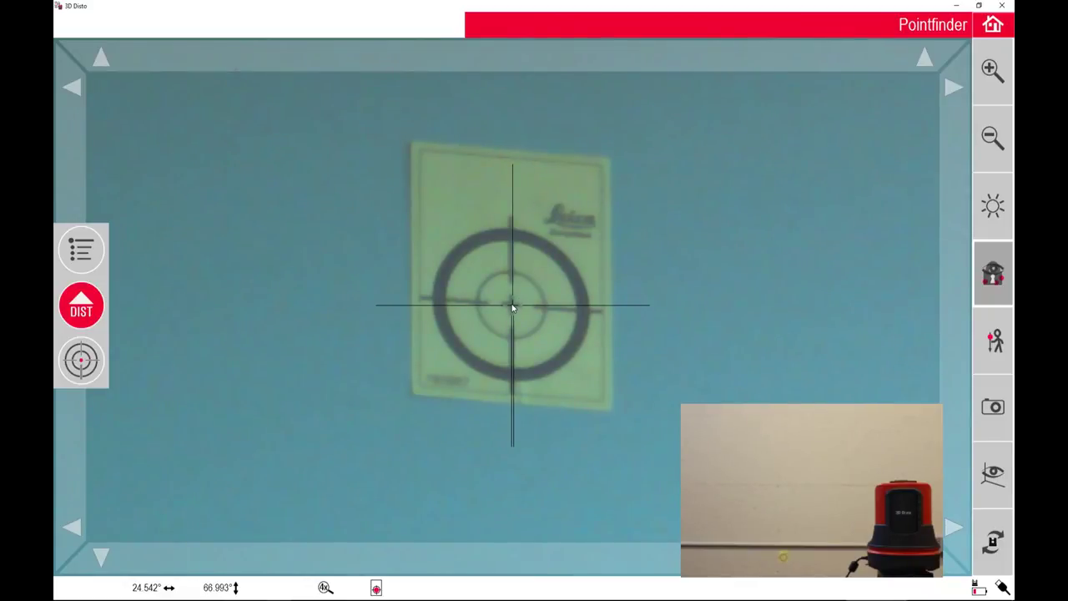
{"action": "left_click", "coordinate": [236, 359]}
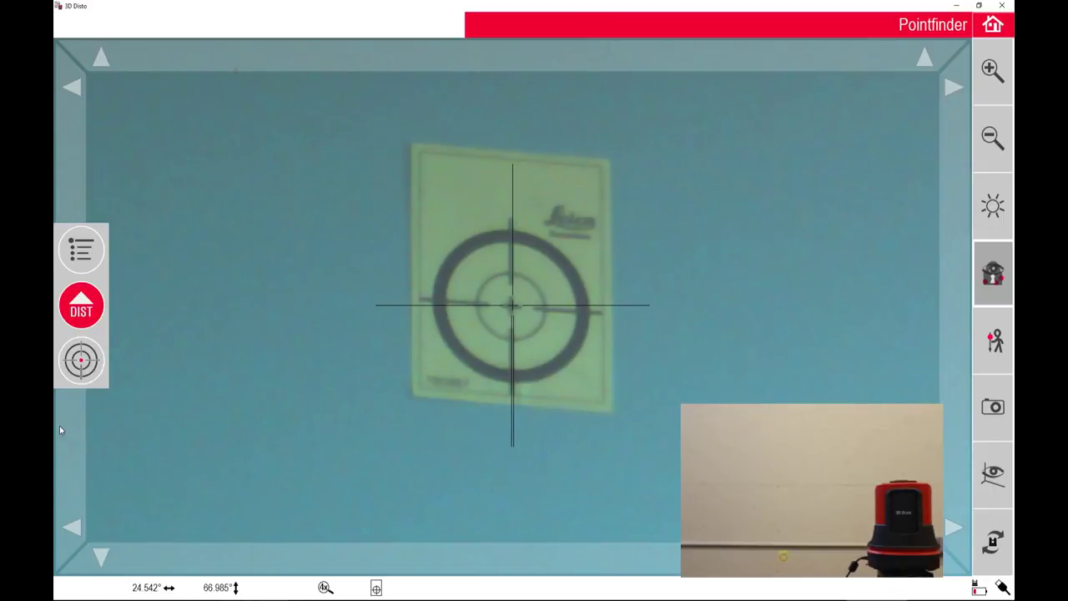
{"action": "left_click", "coordinate": [489, 311]}
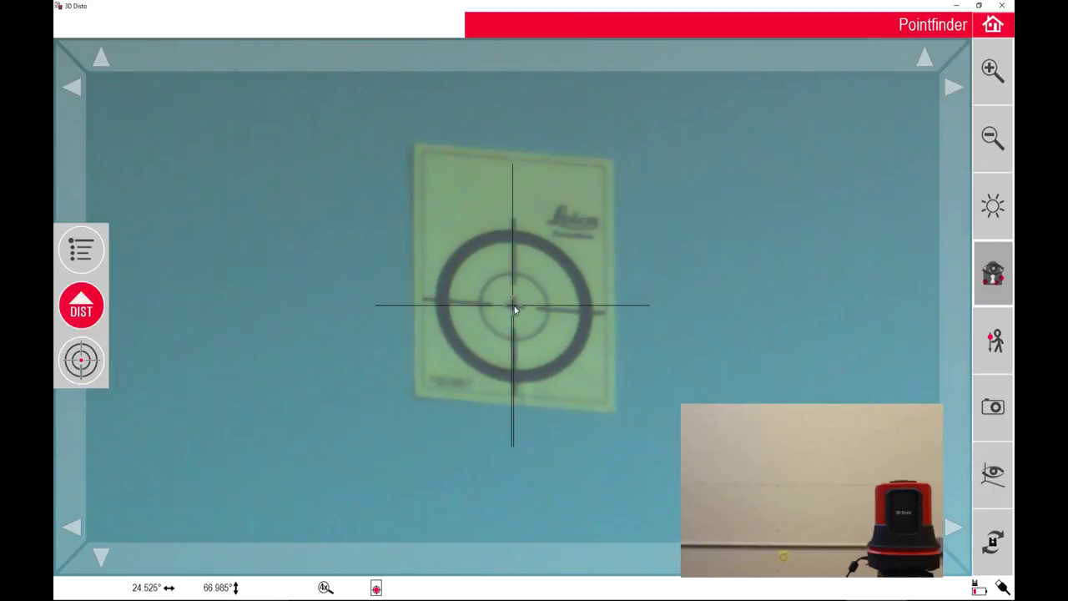
{"action": "left_click", "coordinate": [515, 309]}
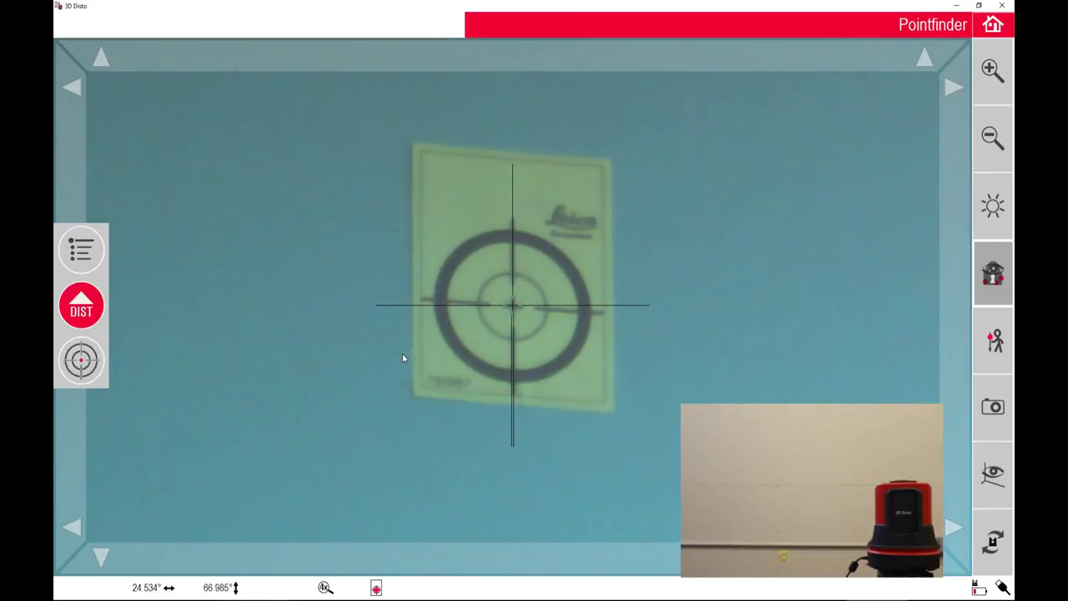
{"action": "left_click", "coordinate": [90, 303]}
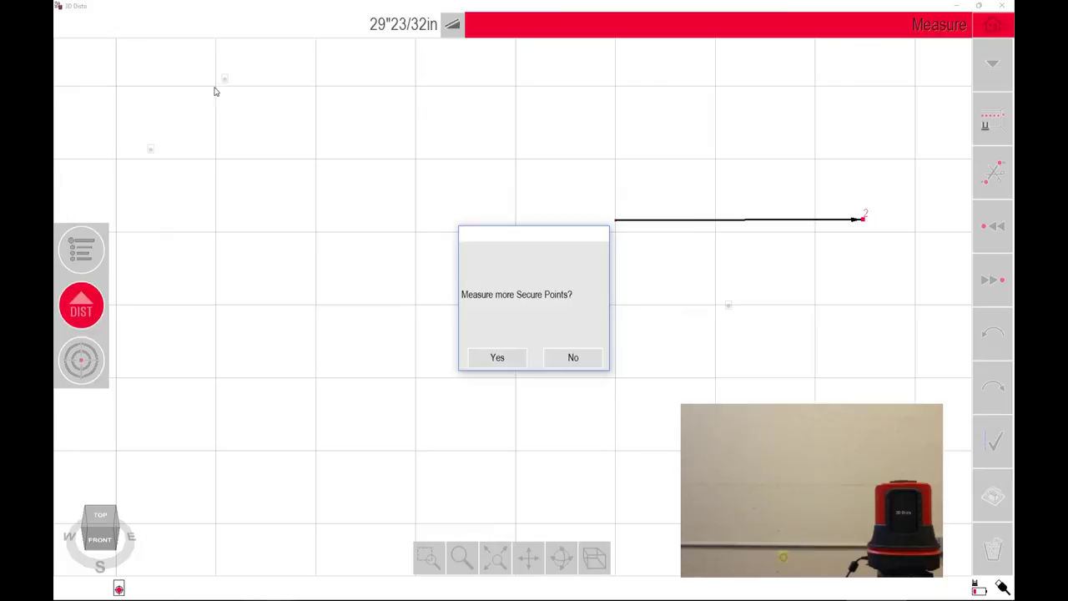
Answer Yes to more Secure Points, close Pointfinder and show the plan in TOP view.
{"action": "left_click", "coordinate": [499, 357]}
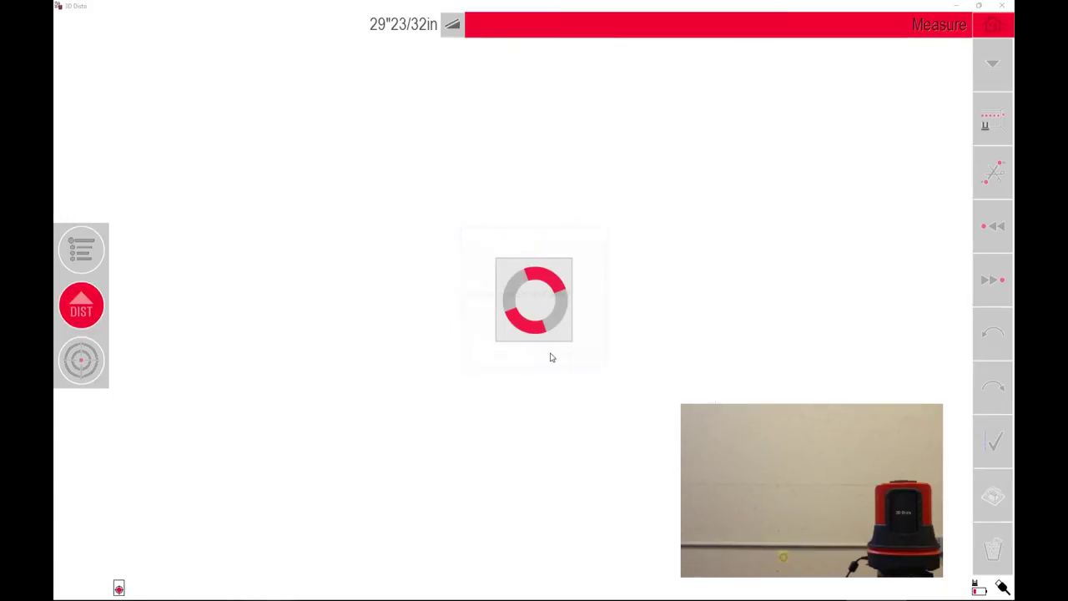
{"action": "left_click", "coordinate": [77, 368]}
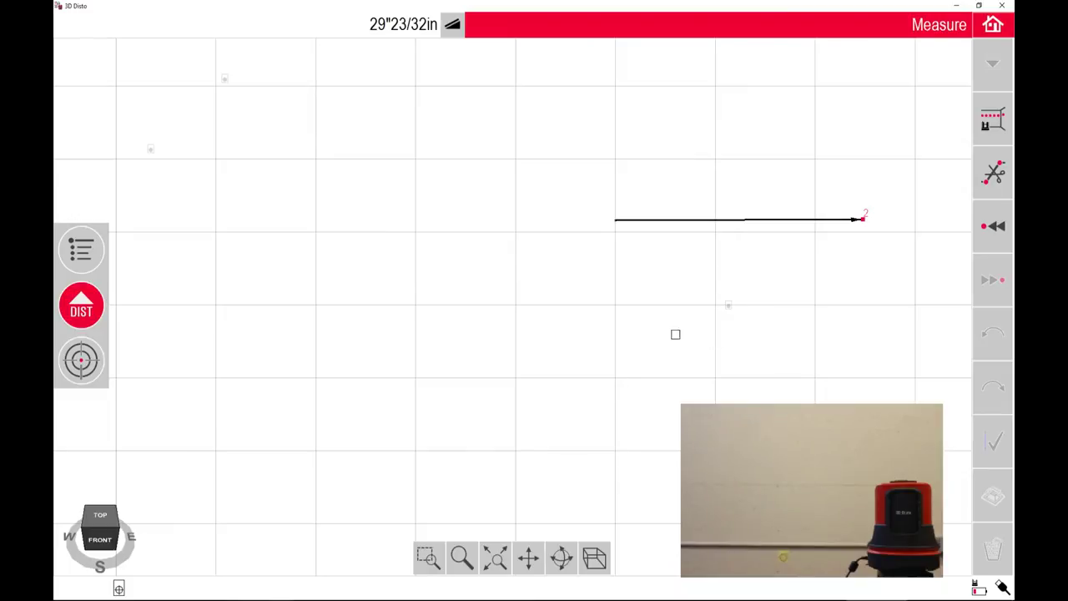
{"action": "left_click", "coordinate": [101, 519]}
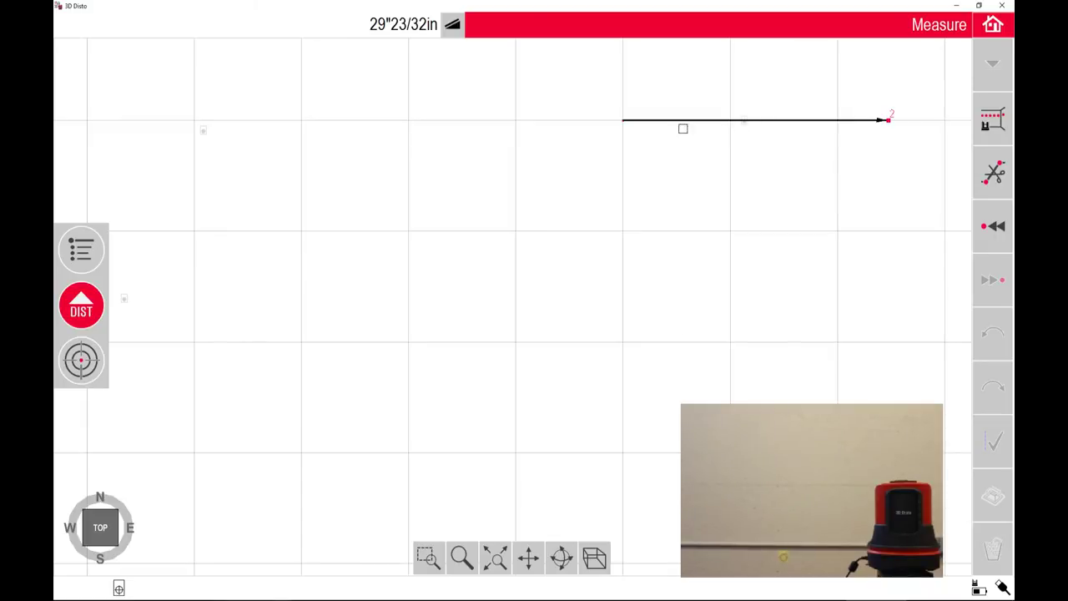
In Pointfinder with the laser on, steer along the wall to the third target and centre the crosshair on it.
{"action": "left_click", "coordinate": [81, 361]}
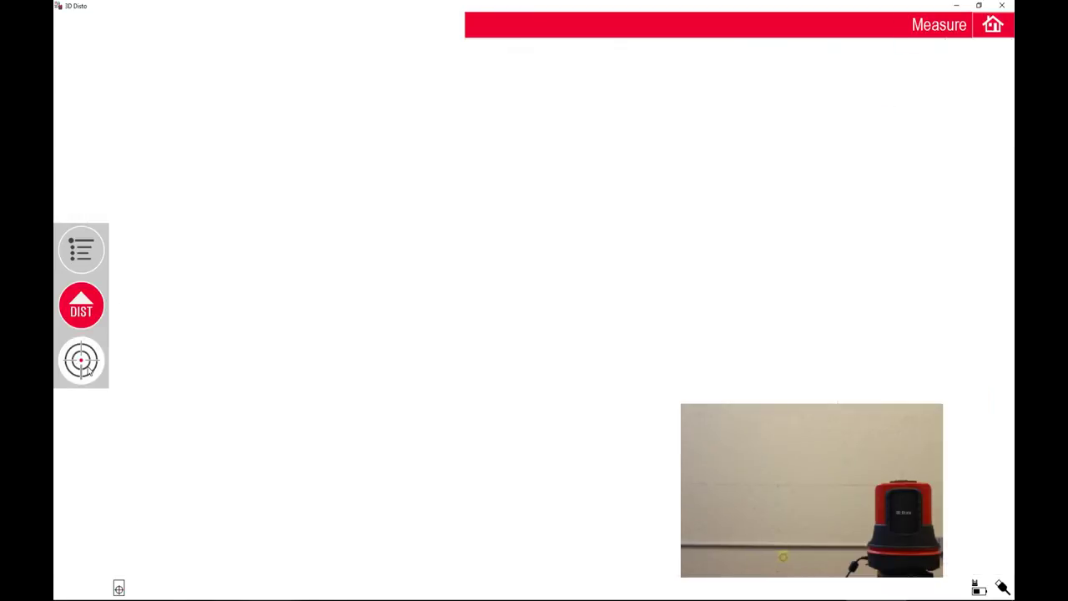
{"action": "left_click", "coordinate": [507, 308]}
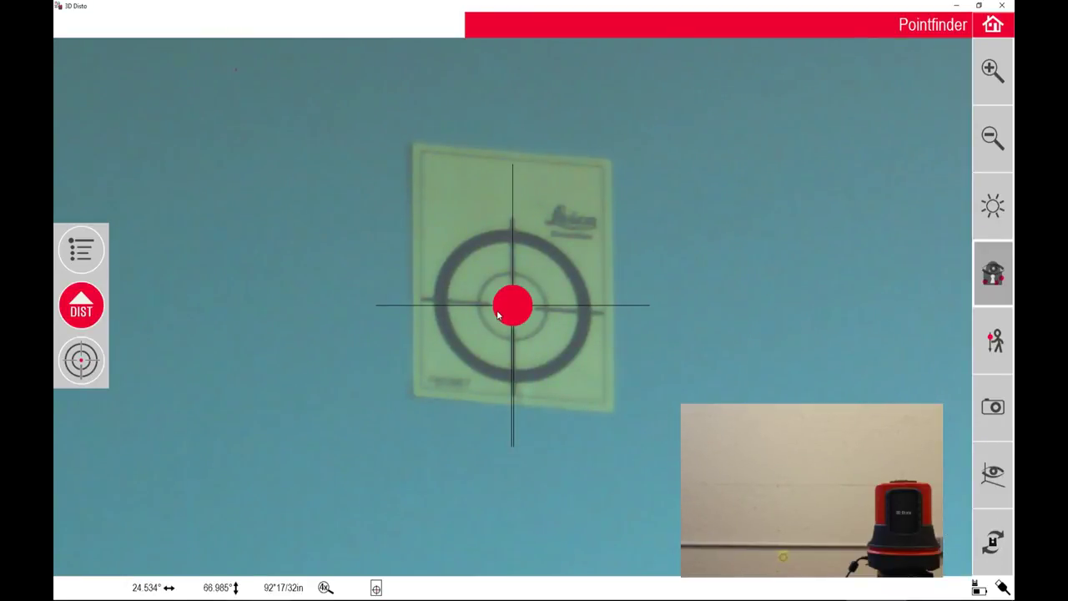
{"action": "left_click", "coordinate": [366, 305]}
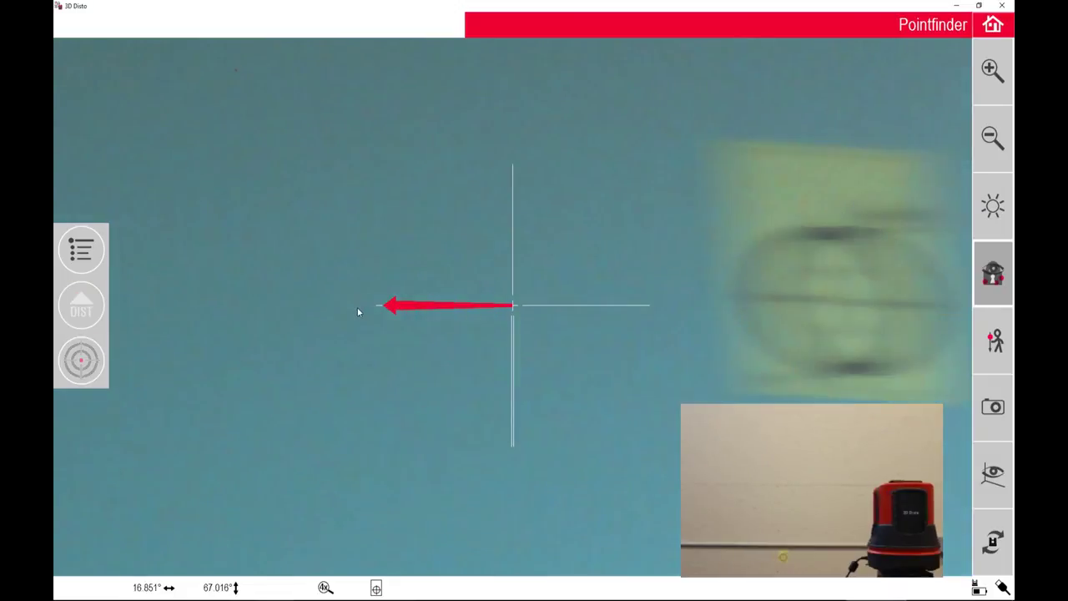
{"action": "left_click", "coordinate": [351, 343]}
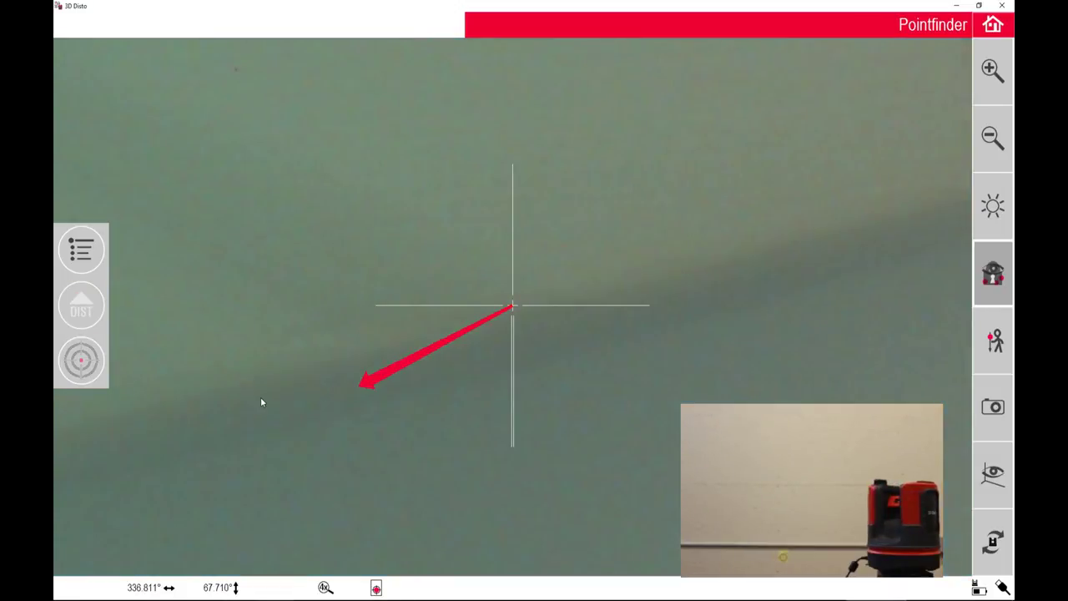
{"action": "left_click", "coordinate": [260, 396]}
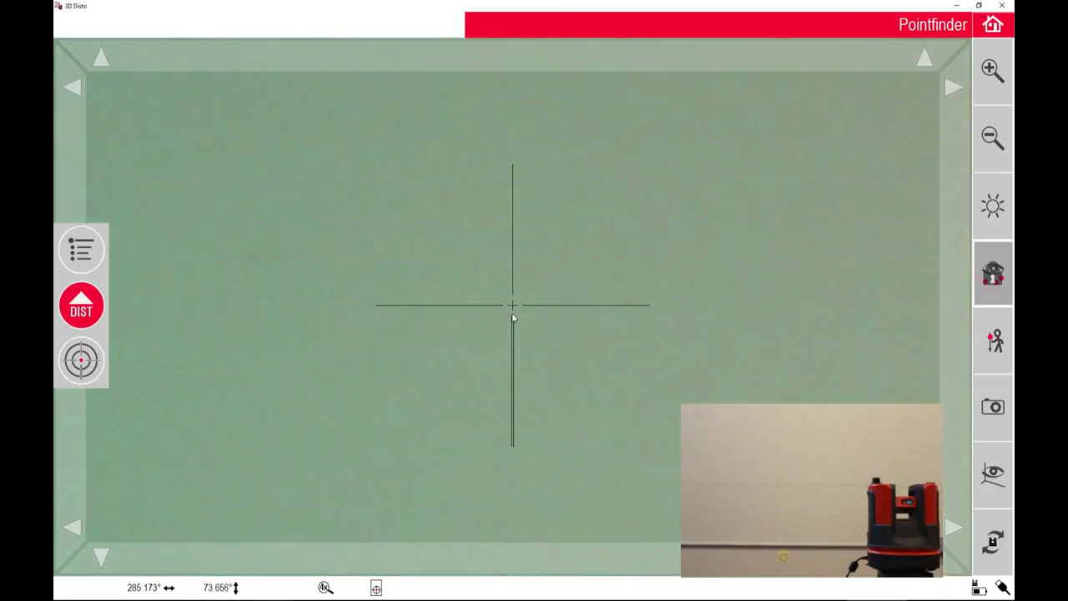
{"action": "left_click", "coordinate": [512, 337]}
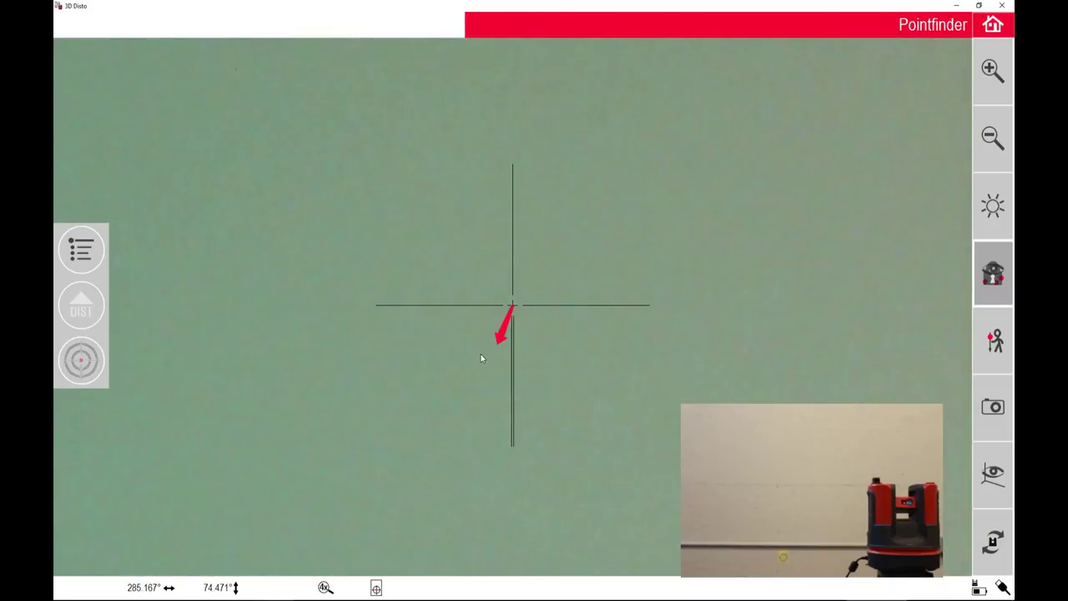
{"action": "left_click_drag", "start_coordinate": [464, 367], "coordinate": [480, 379]}
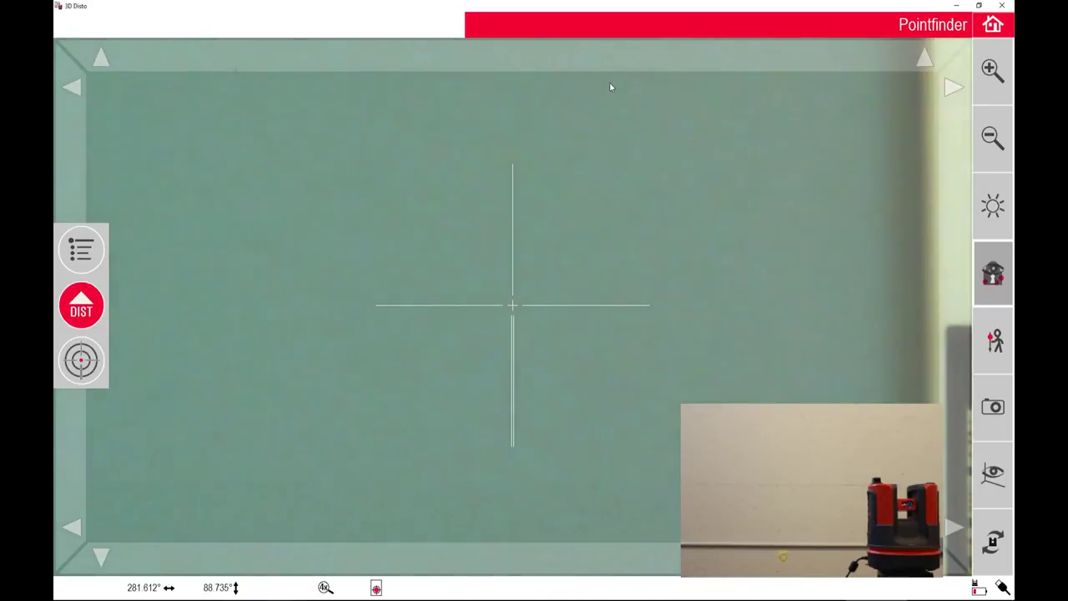
{"action": "left_click", "coordinate": [610, 105]}
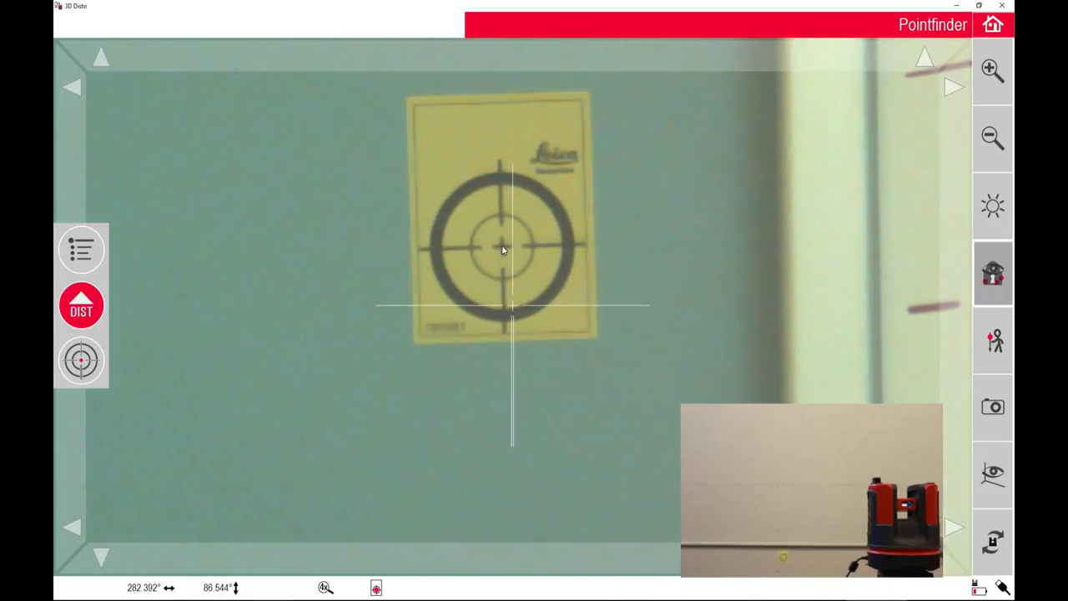
{"action": "left_click", "coordinate": [502, 248]}
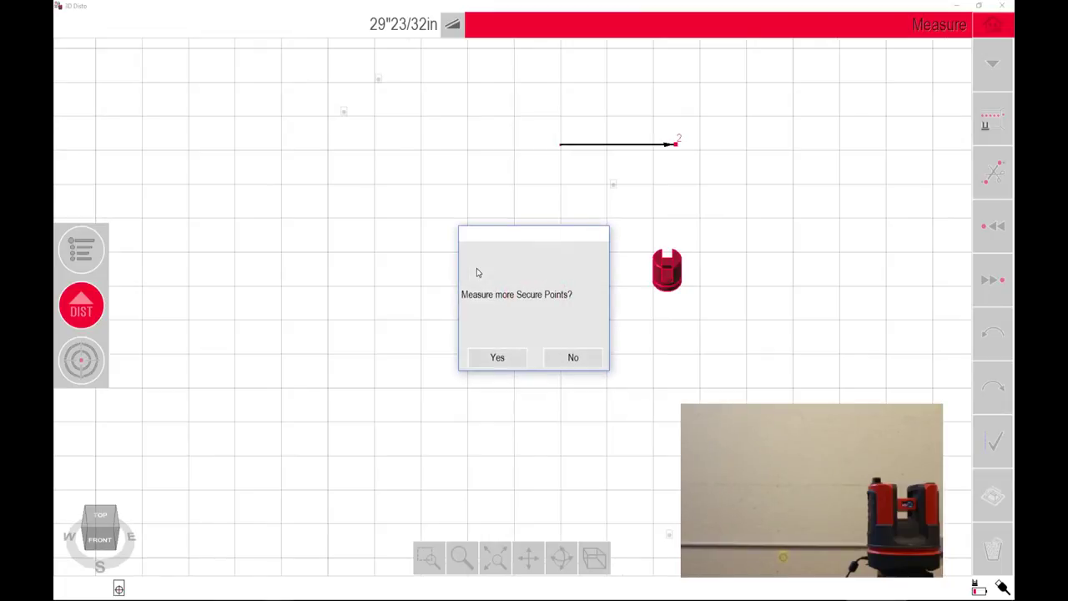
Answer No to 'Measure more Secure Points?' to finish and return to the Measure plan.
{"action": "left_click", "coordinate": [572, 358]}
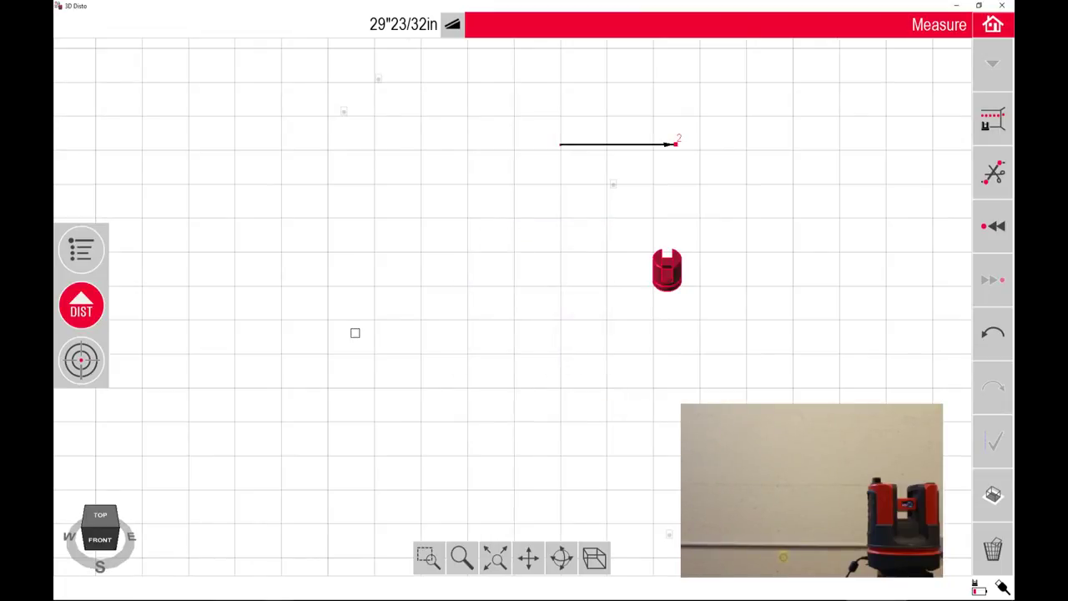